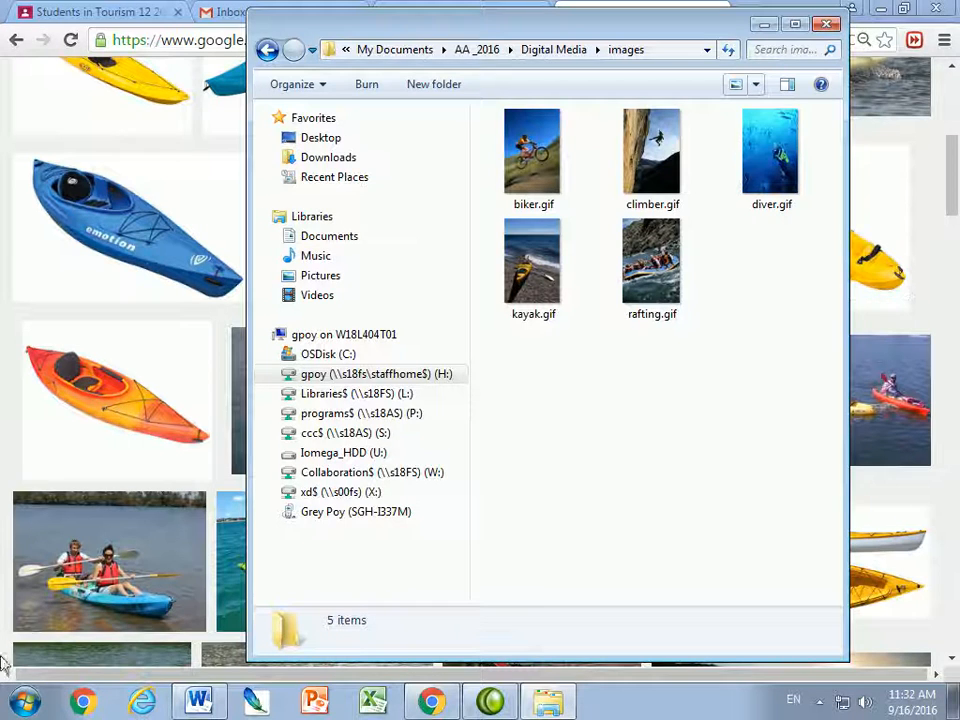
- Launch Macromedia Fireworks MX 2004 and create a new 640 x 480 pixel document
left_click(25, 703)
mouse_move(54, 256)
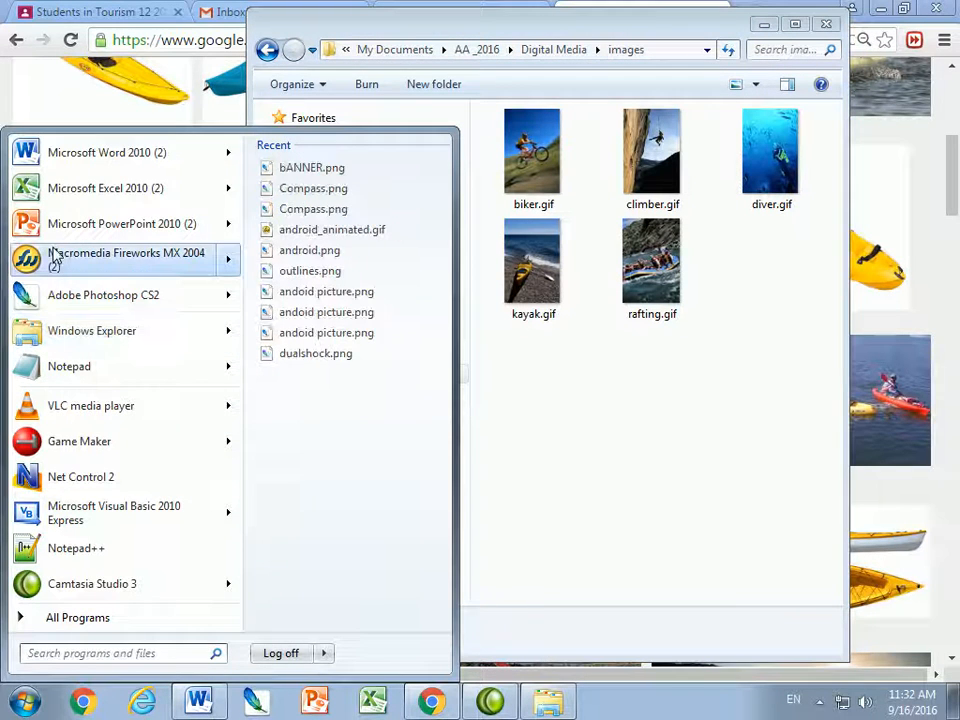
left_click(318, 189)
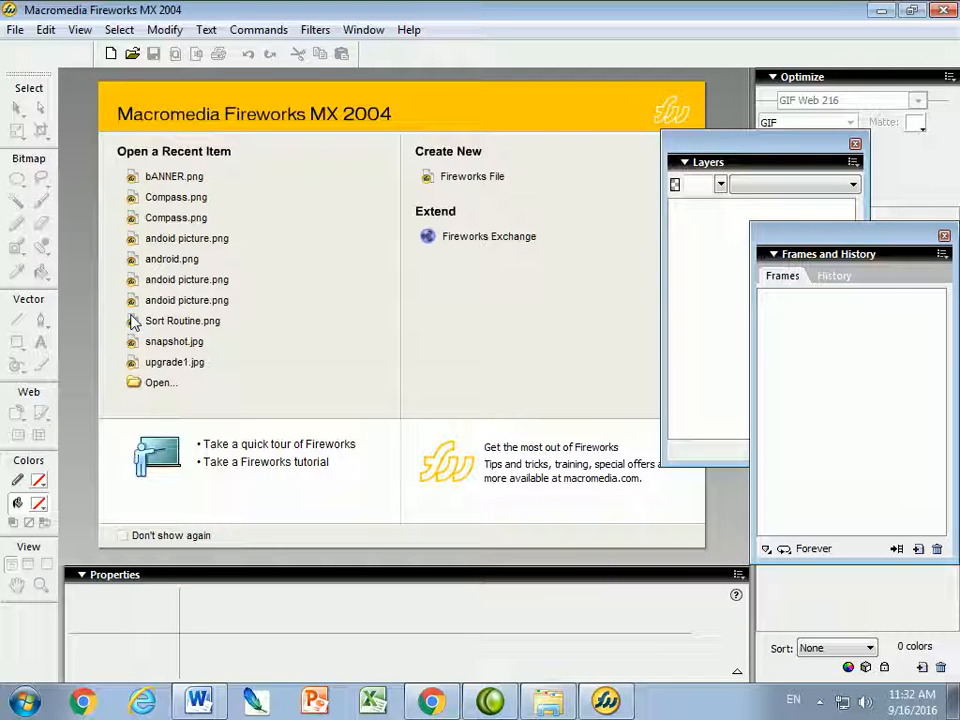
left_click(460, 178)
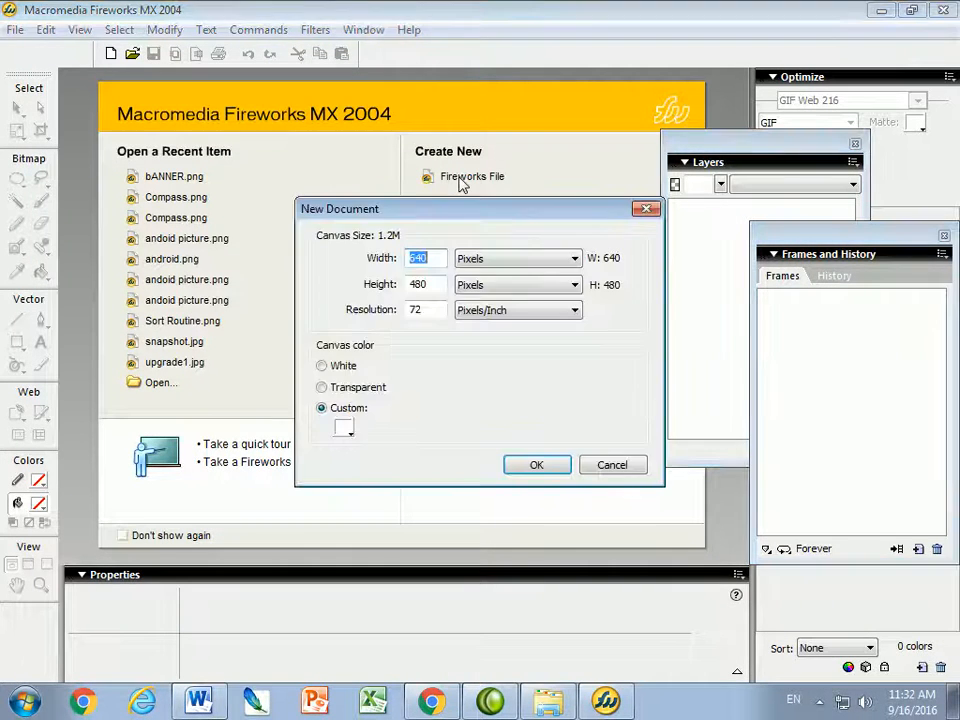
left_click(538, 466)
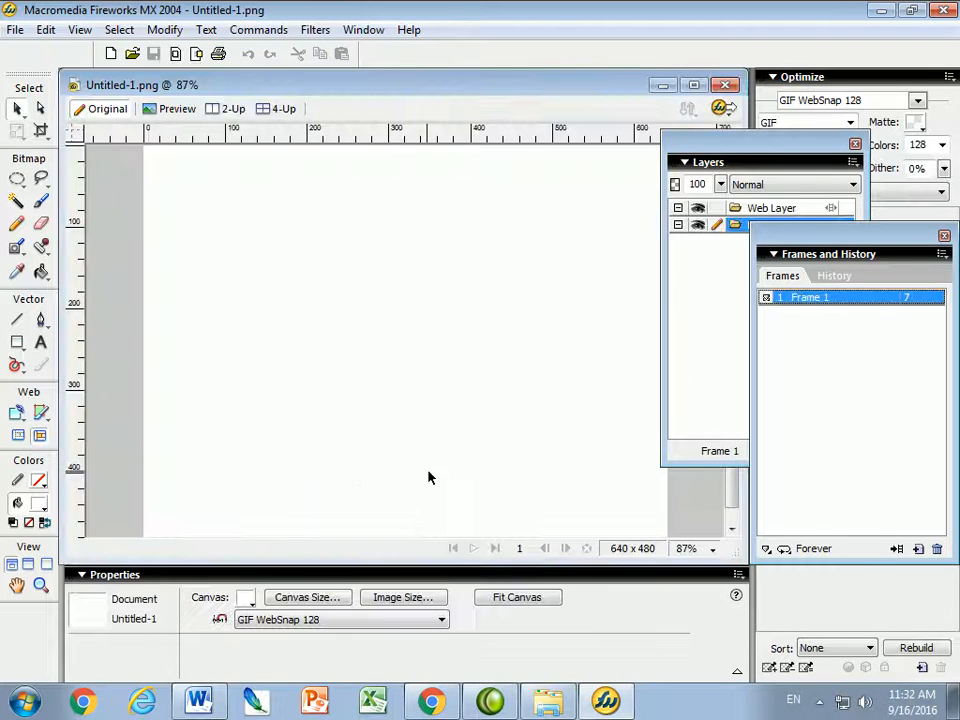
- Draw an ellipse at about X 135, Y 108 on the canvas and set its width and height to 75
left_click(17, 343)
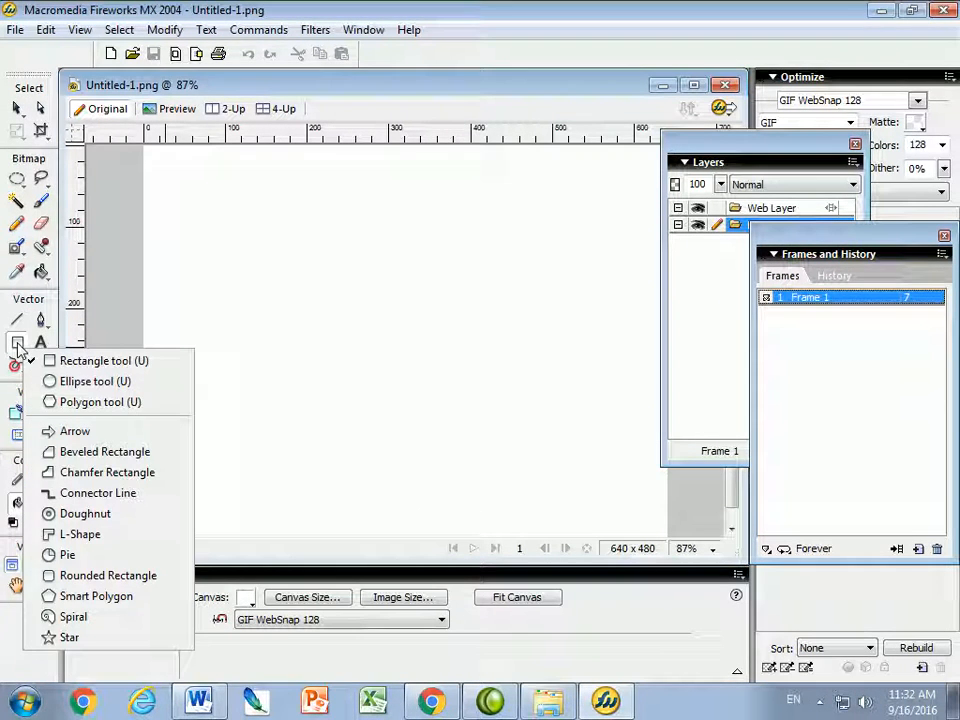
left_click(88, 389)
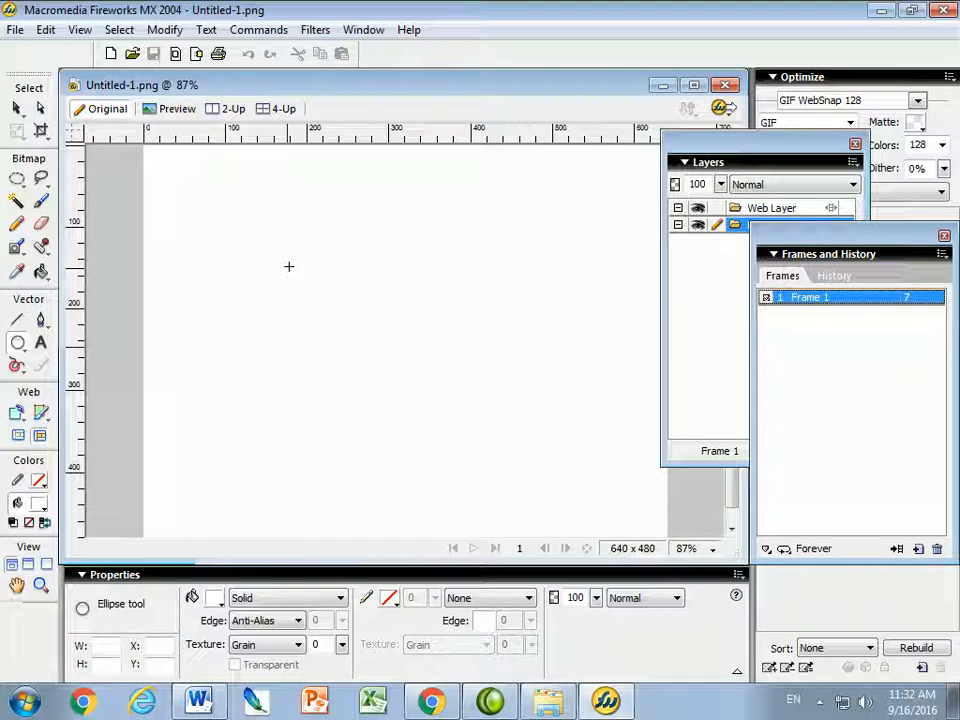
left_click_drag(253, 231, 319, 304)
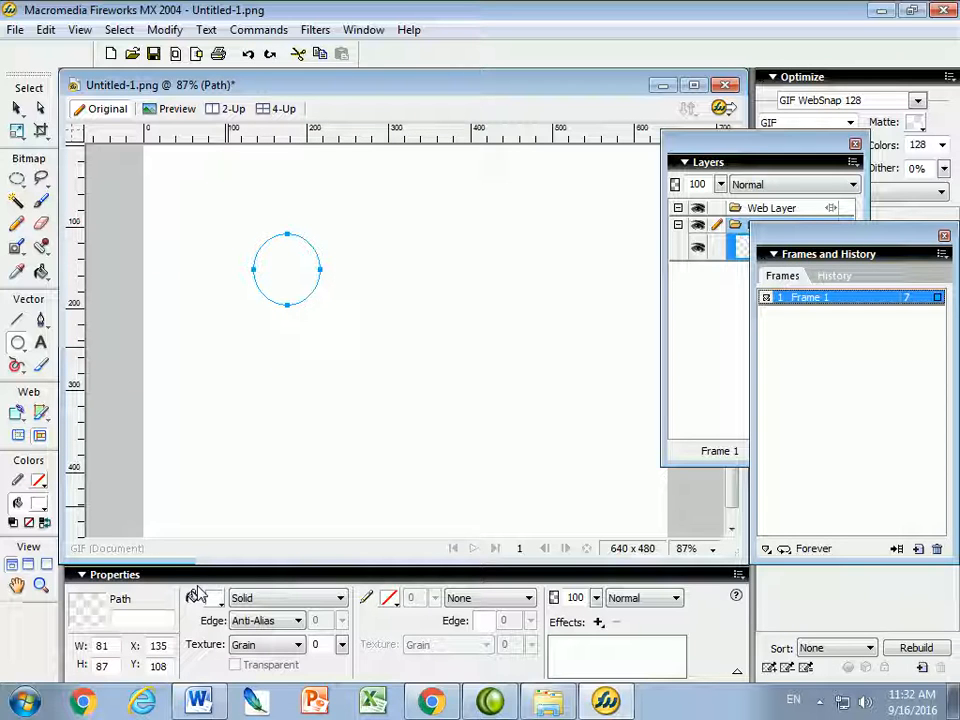
left_click(115, 649)
type("75")
key("Tab")
type("75")
key("Return")
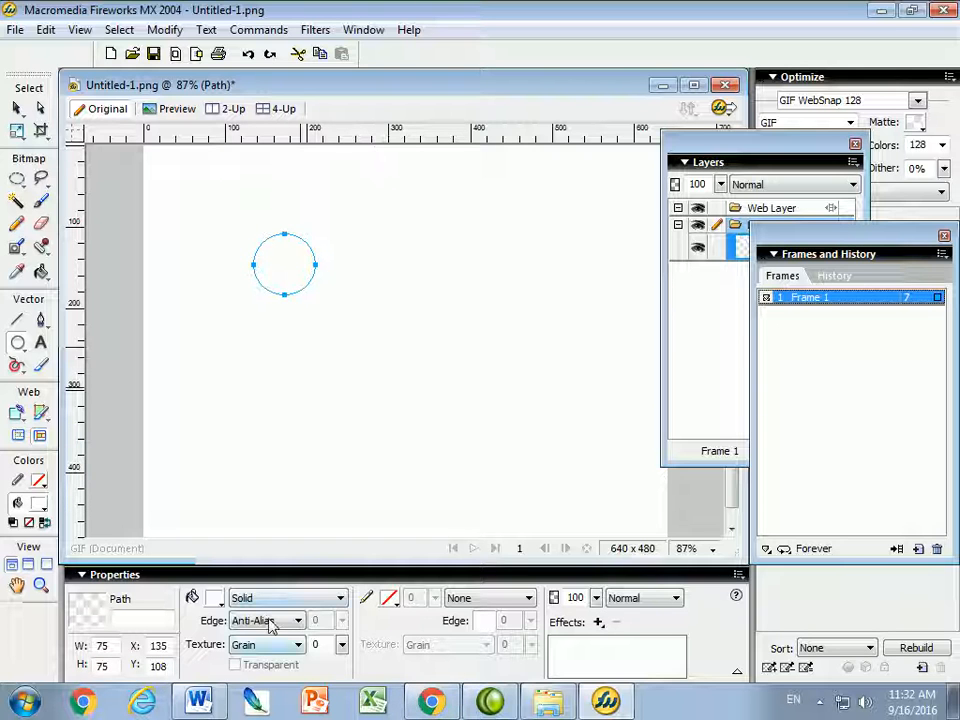
- Remove the circle's fill and give it a yellow 1-Pixel Soft stroke with a tip size of 4
left_click(215, 600)
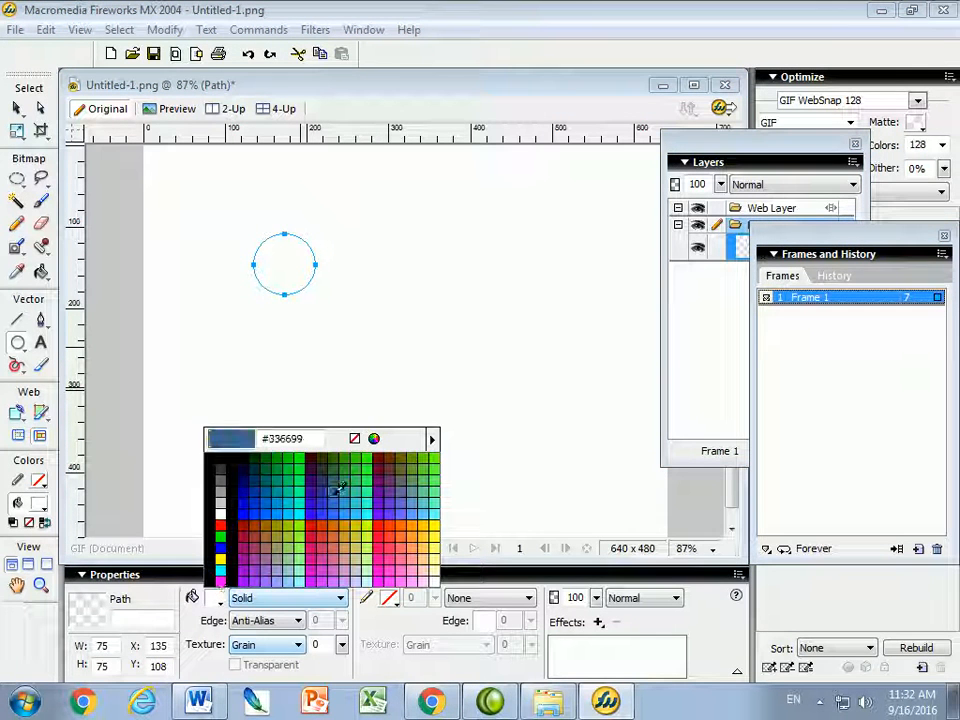
left_click(356, 441)
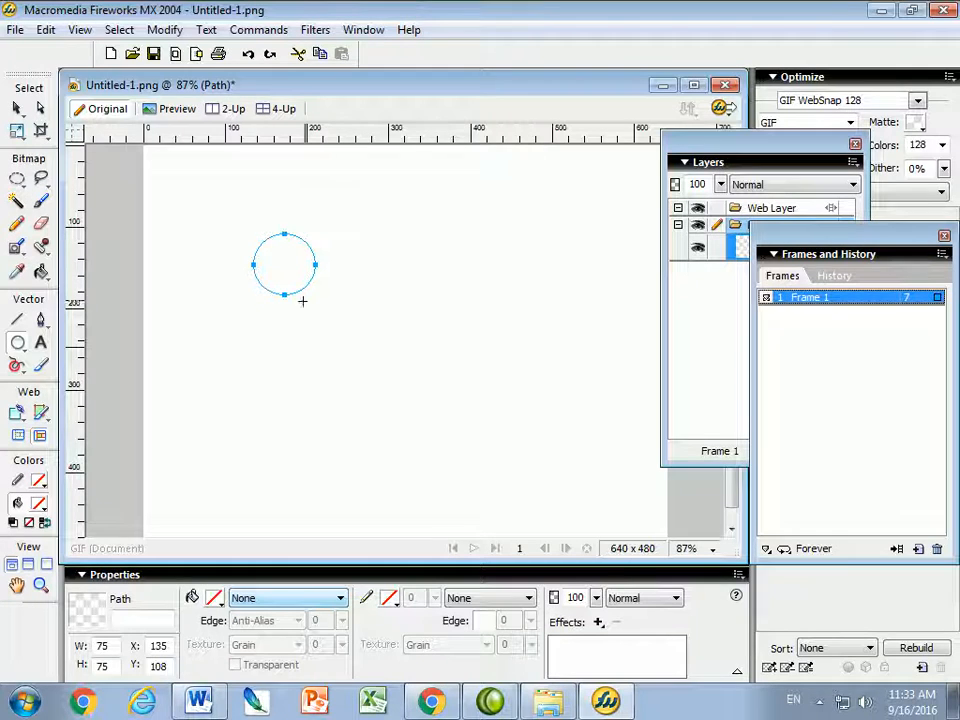
left_click(389, 597)
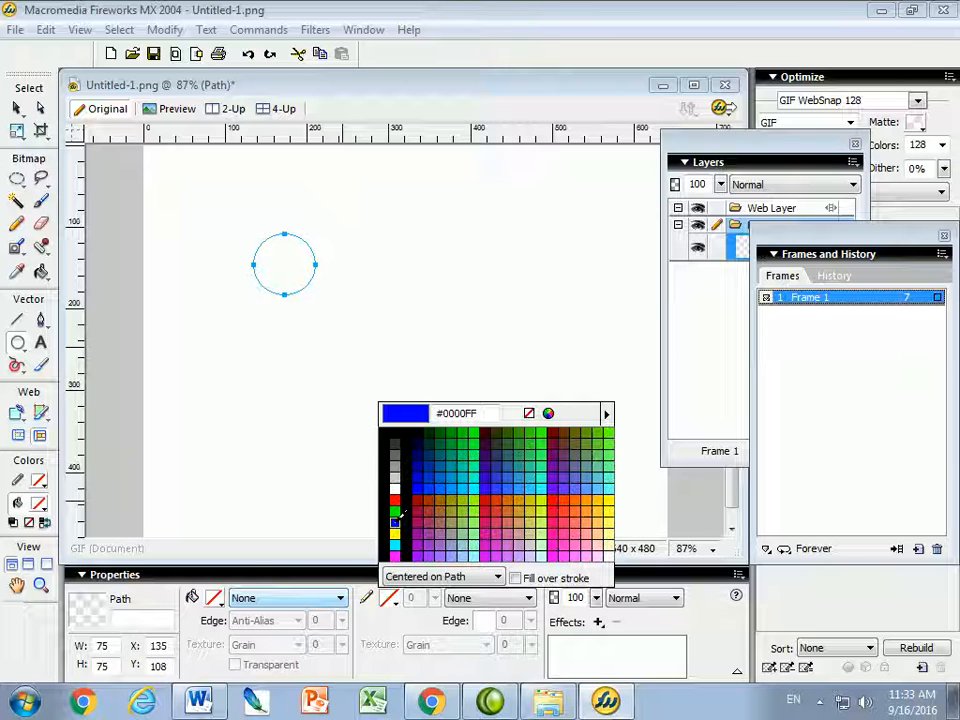
left_click(395, 532)
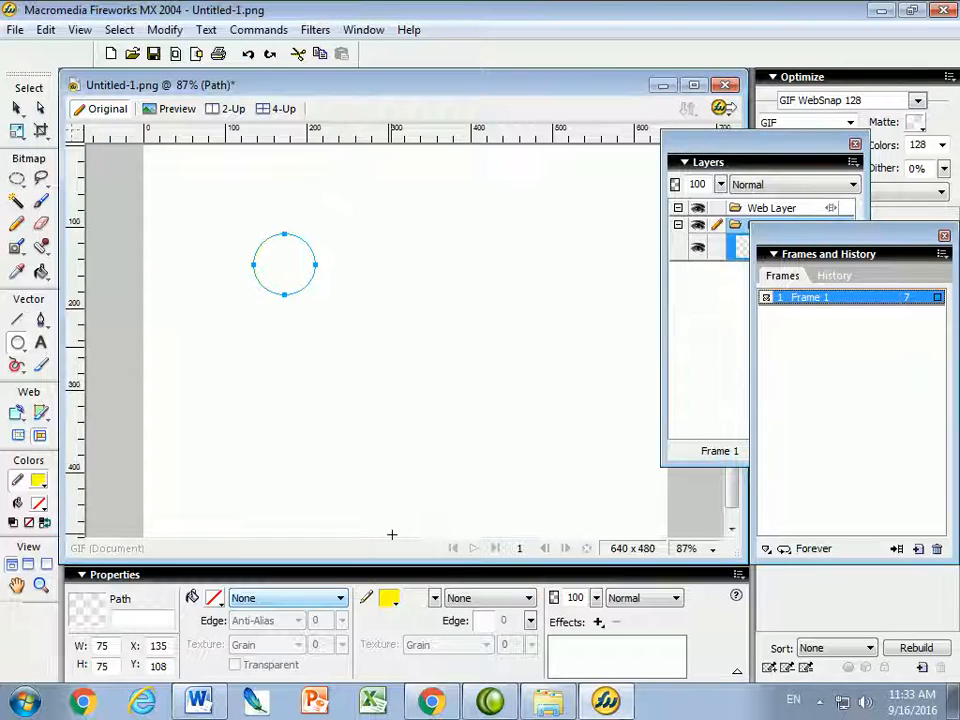
left_click_drag(433, 606, 433, 604)
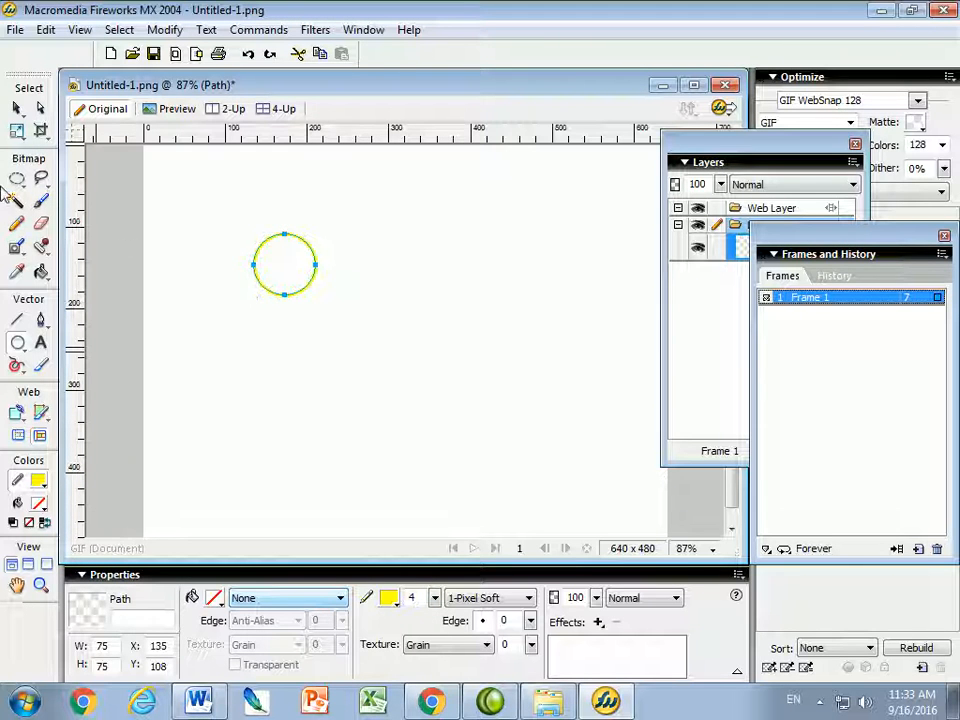
- Make three copies of the yellow circle, placing one beside the original and two below it
left_click(16, 107)
left_click(275, 305)
left_click(277, 300)
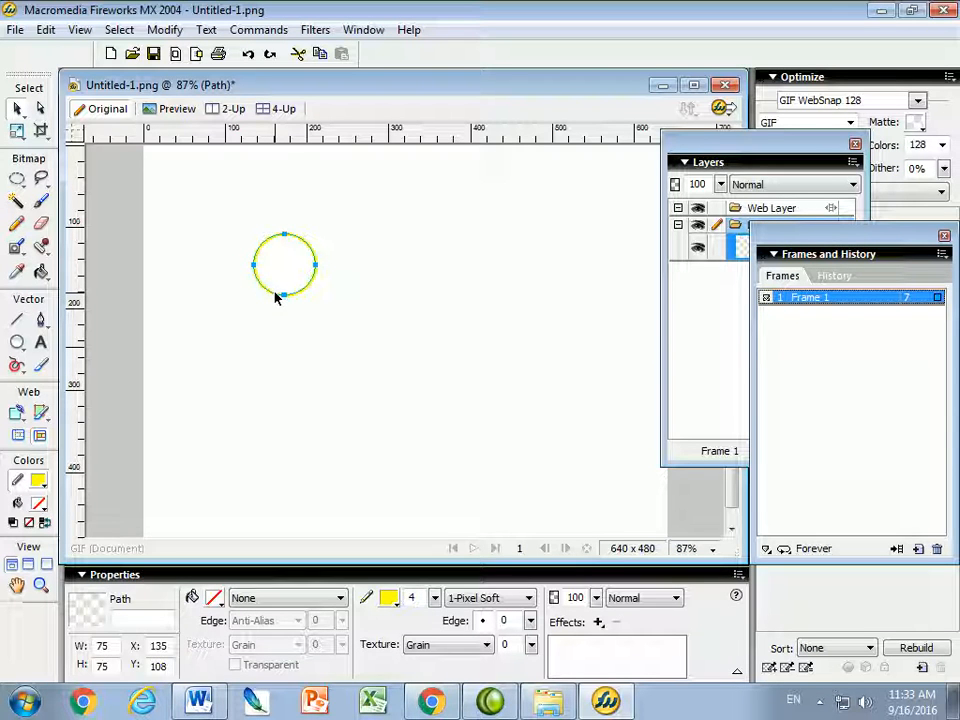
left_click_drag(277, 297, 356, 296)
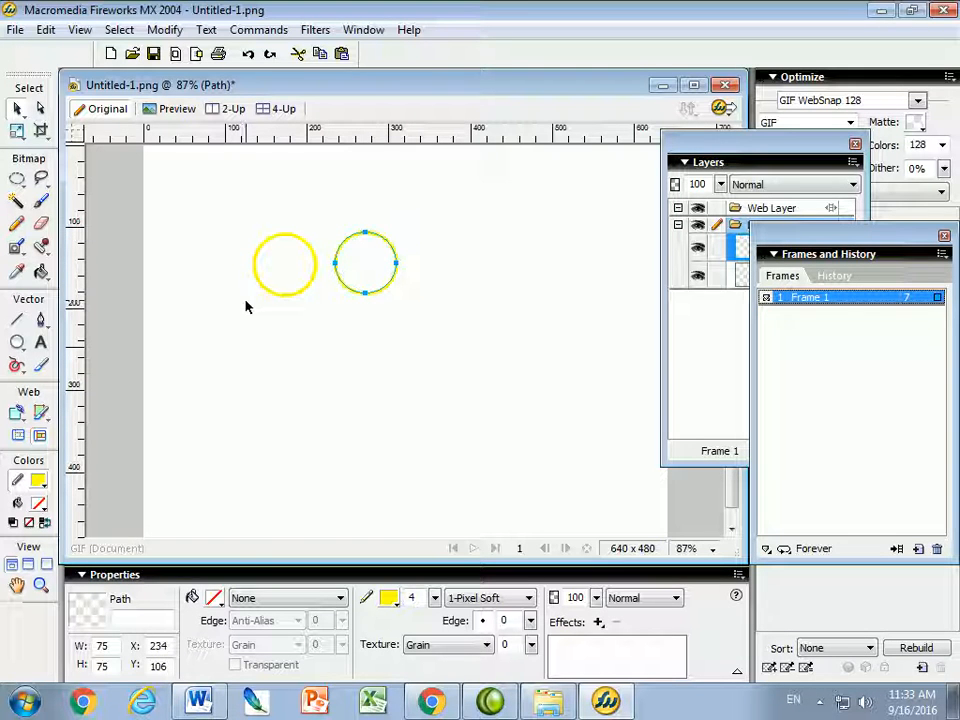
key("ctrl+v")
left_click_drag(265, 296, 231, 369)
key("ctrl+v")
left_click_drag(256, 286, 232, 460)
- Move the circle beside the original to the lower end of the column and adjust the lower two circles into a curve
left_click_drag(350, 298, 311, 523)
left_click_drag(246, 418, 242, 407)
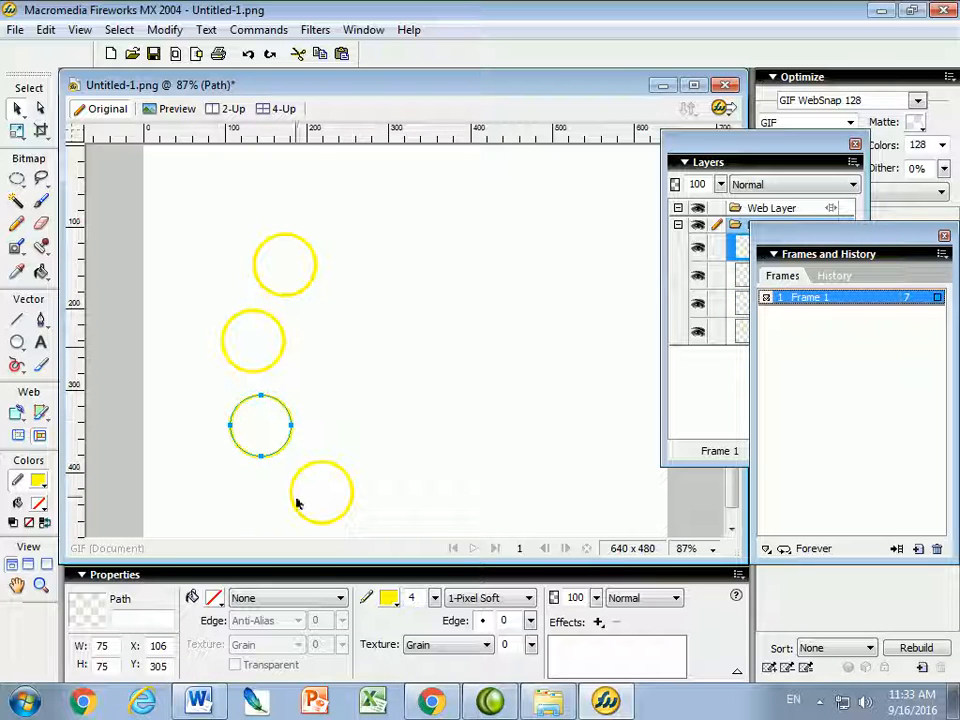
left_click_drag(304, 476, 302, 463)
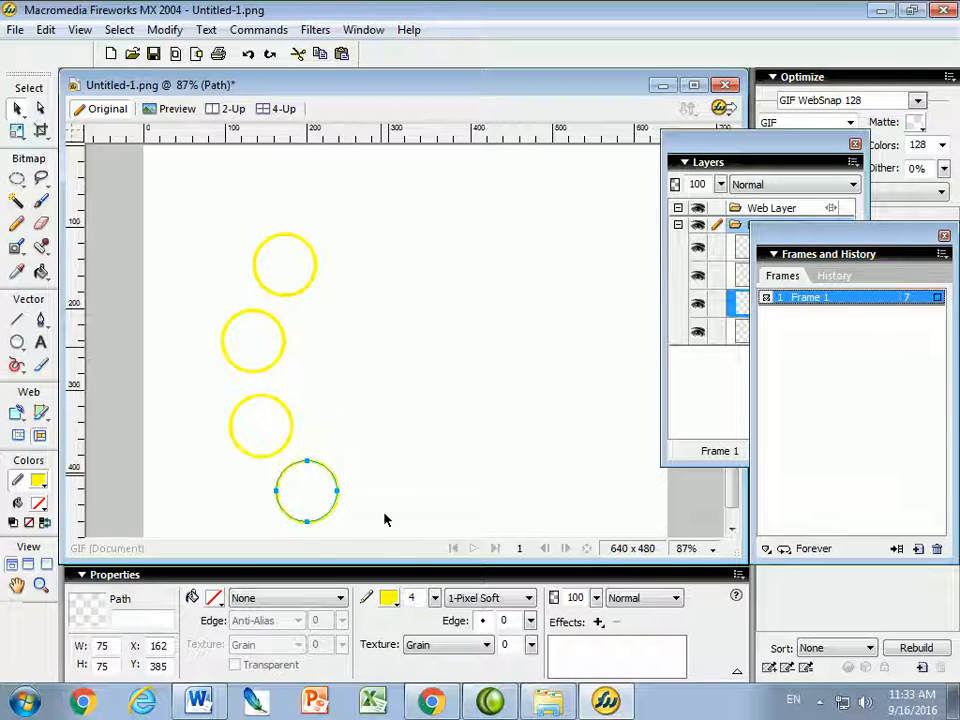
- Start an image import and browse to the Documents > AA _2016 > Digital Media > images folder
left_click(548, 702)
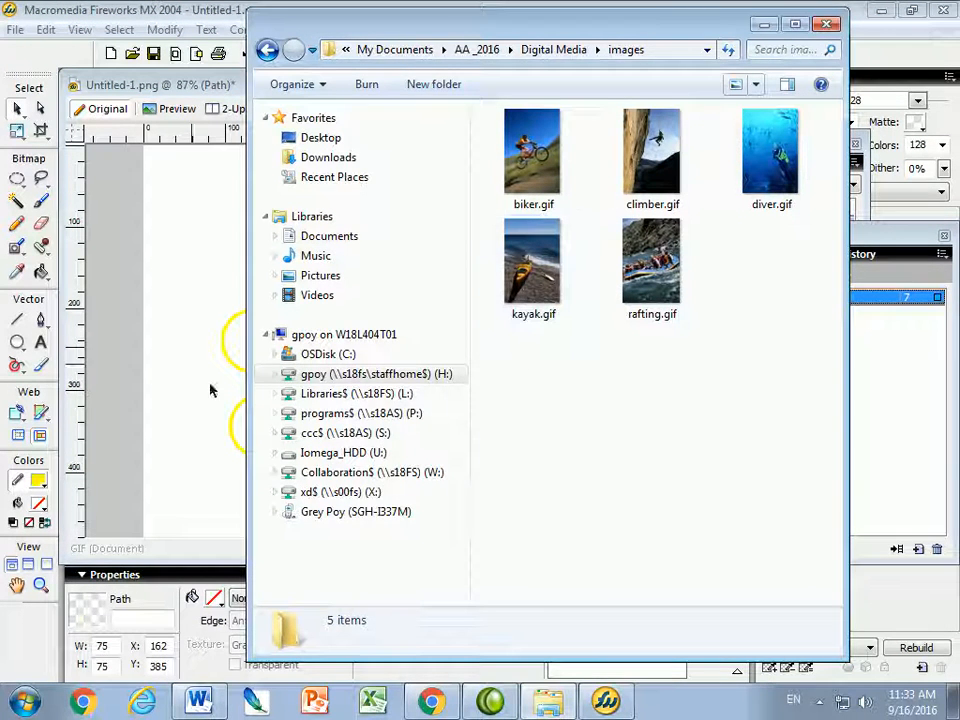
left_click(163, 317)
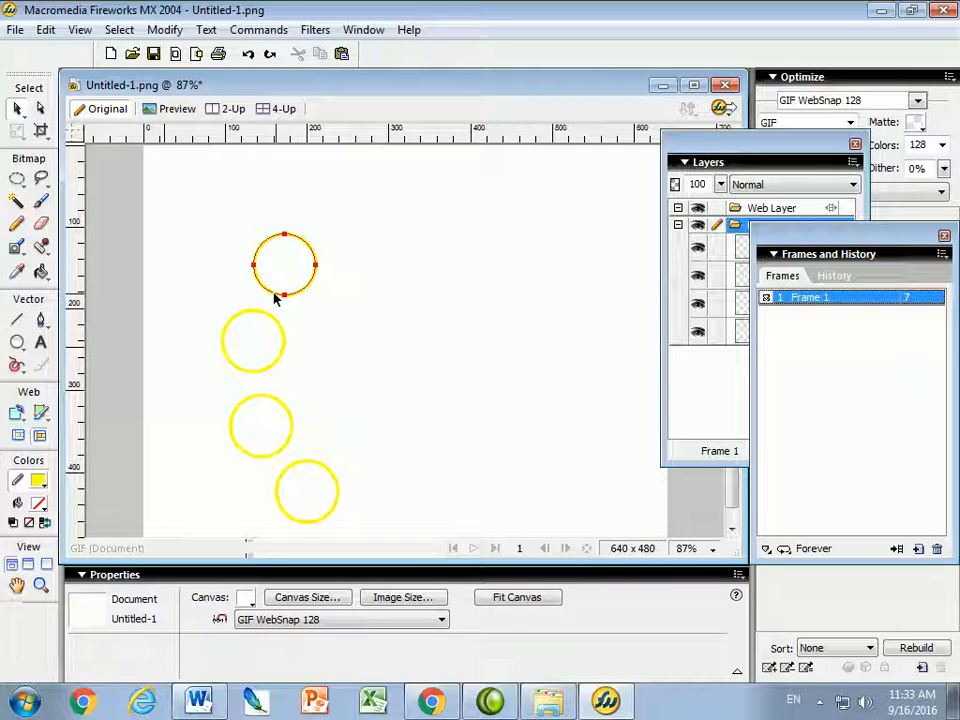
left_click(14, 31)
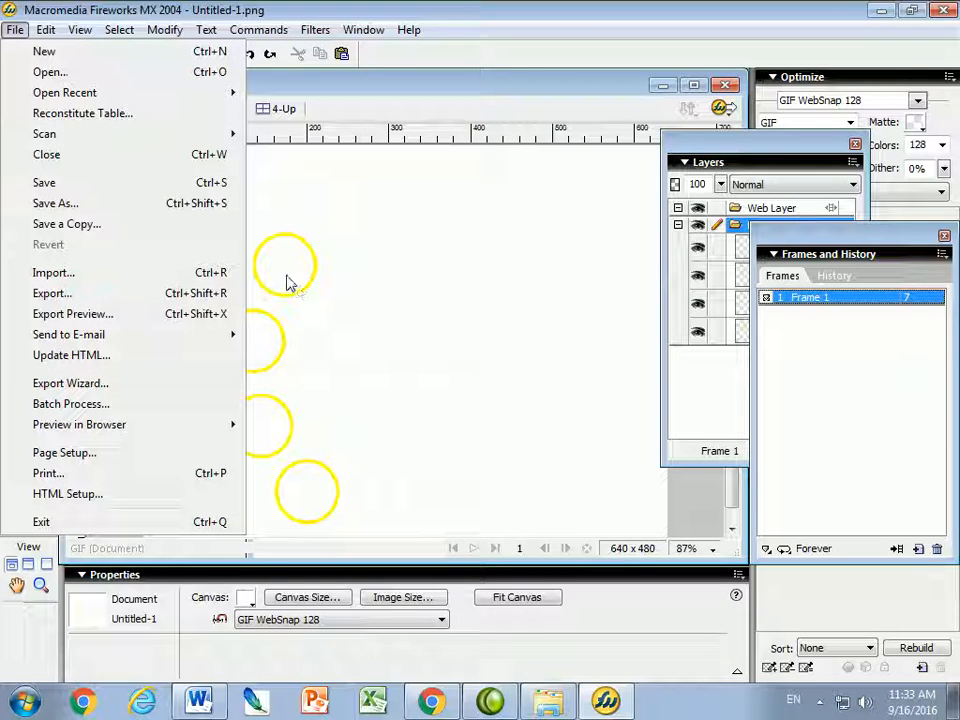
left_click(94, 276)
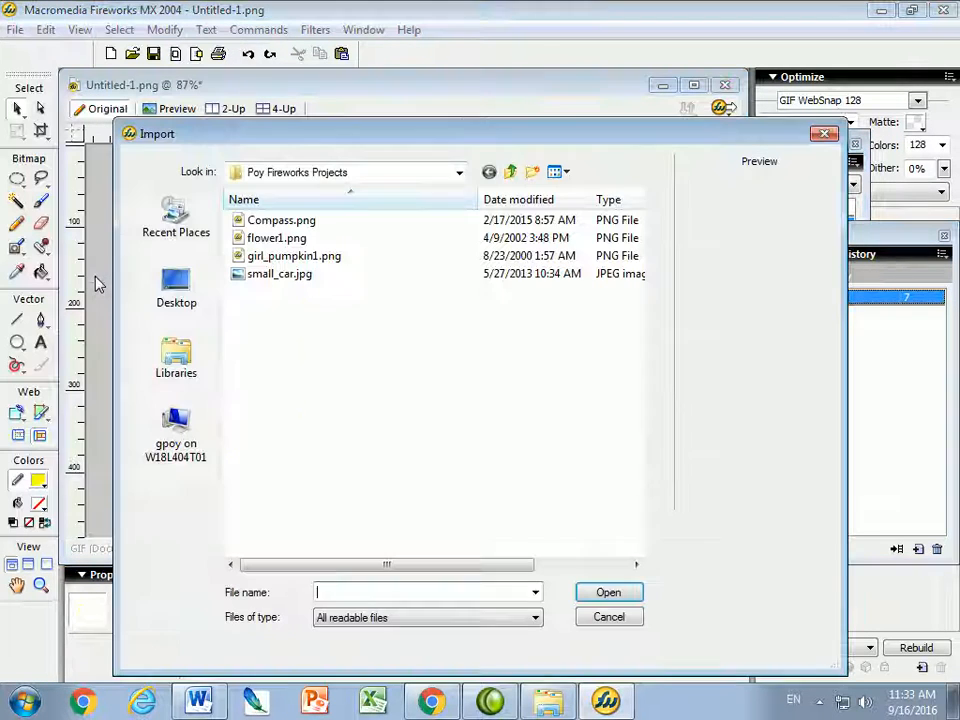
left_click(176, 360)
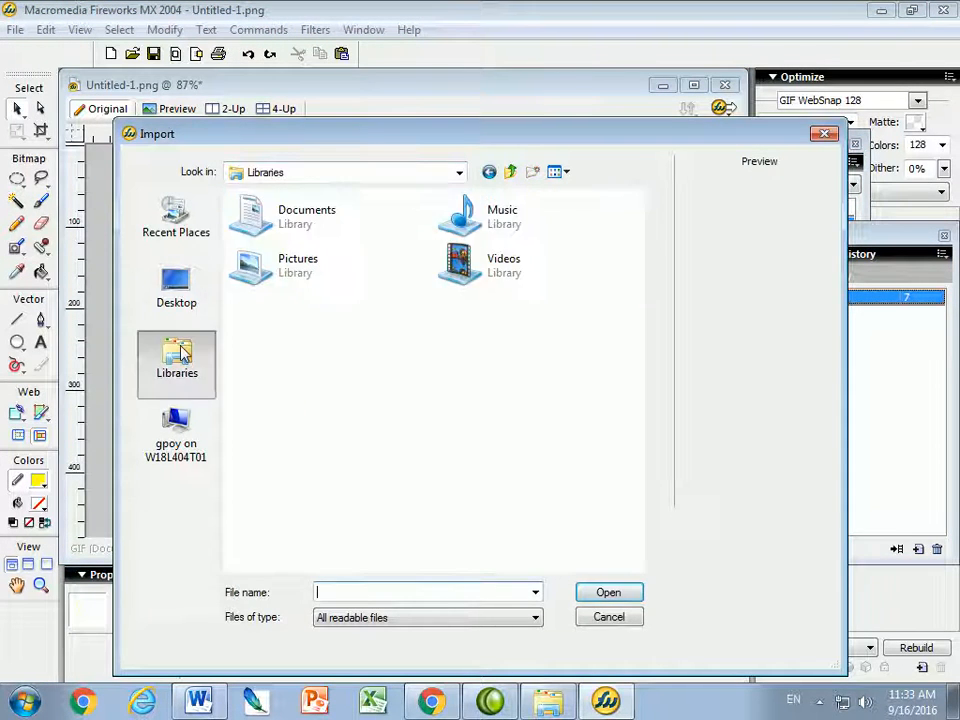
double_click(298, 222)
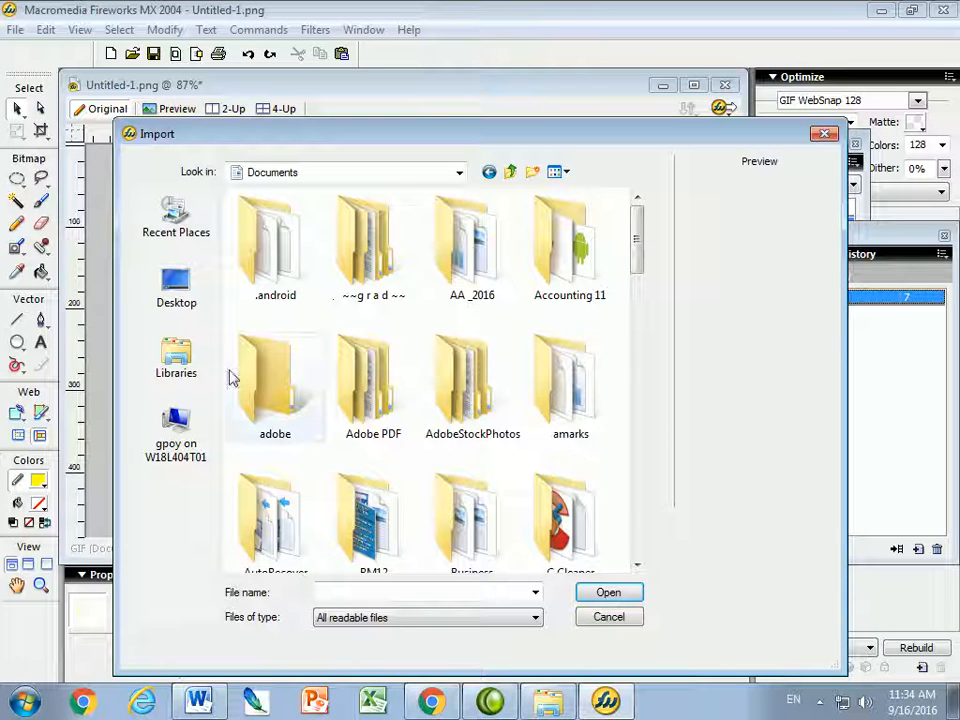
double_click(462, 240)
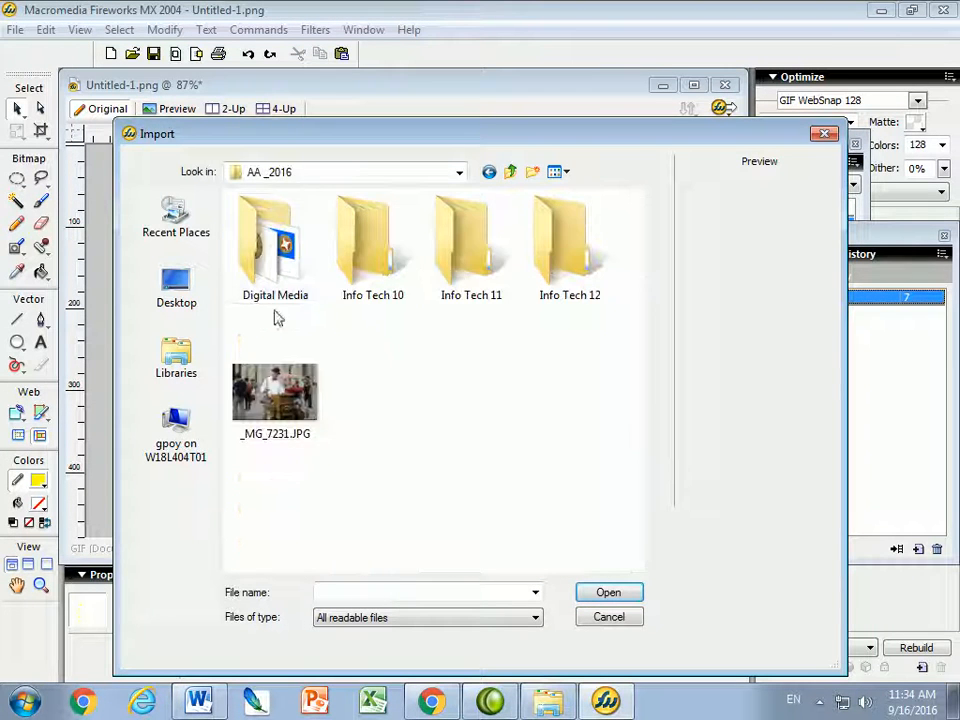
double_click(283, 248)
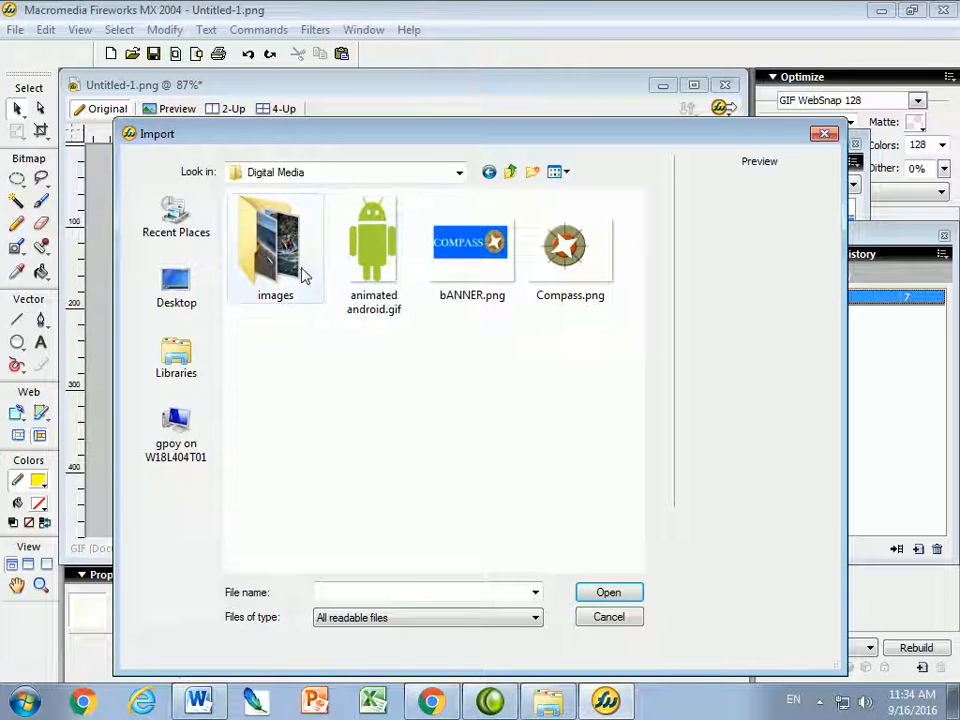
double_click(280, 258)
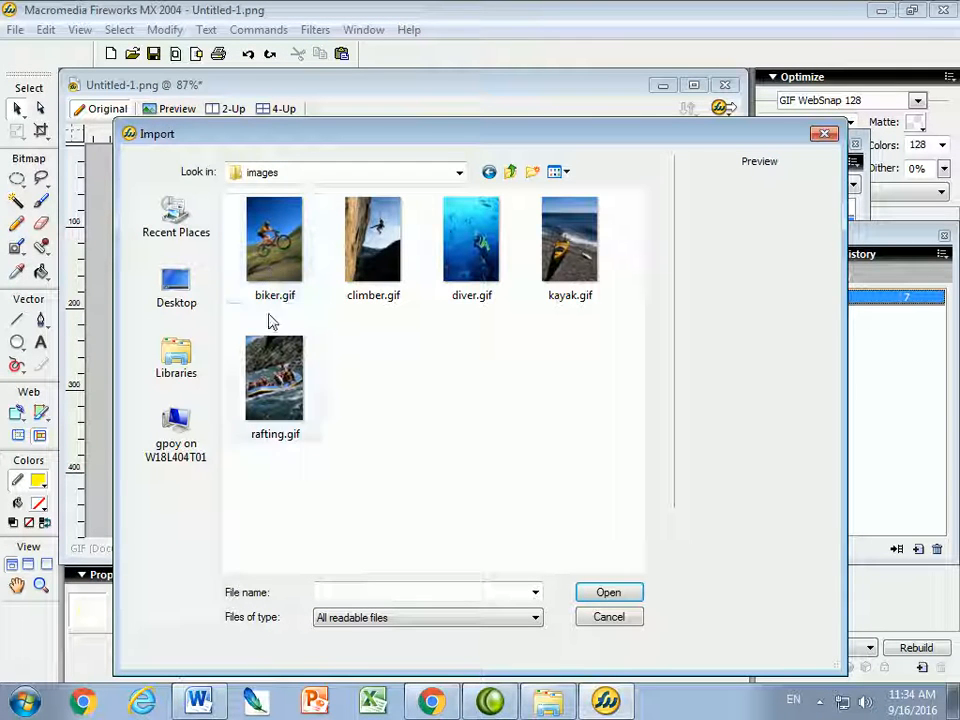
- Import climber.gif and place it over the top circle
left_click(568, 255)
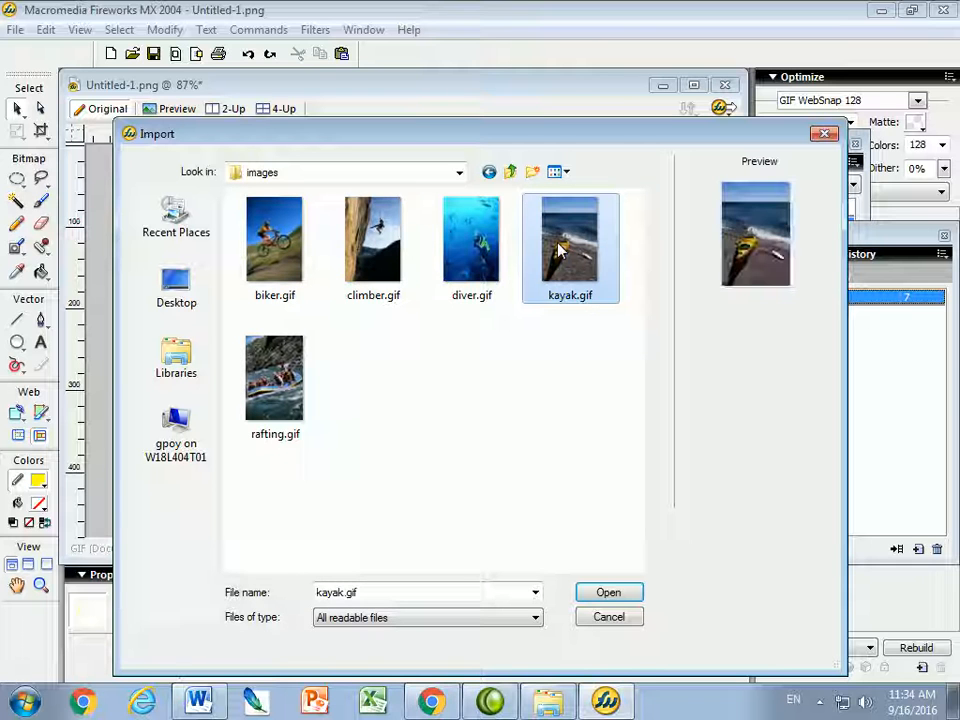
left_click(398, 283)
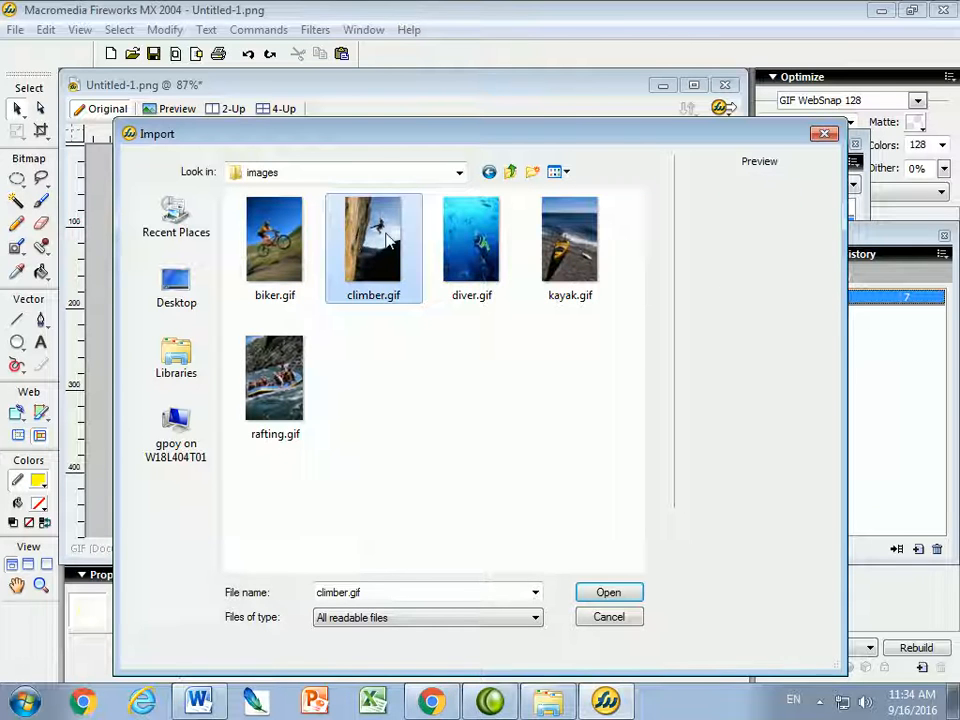
left_click(606, 594)
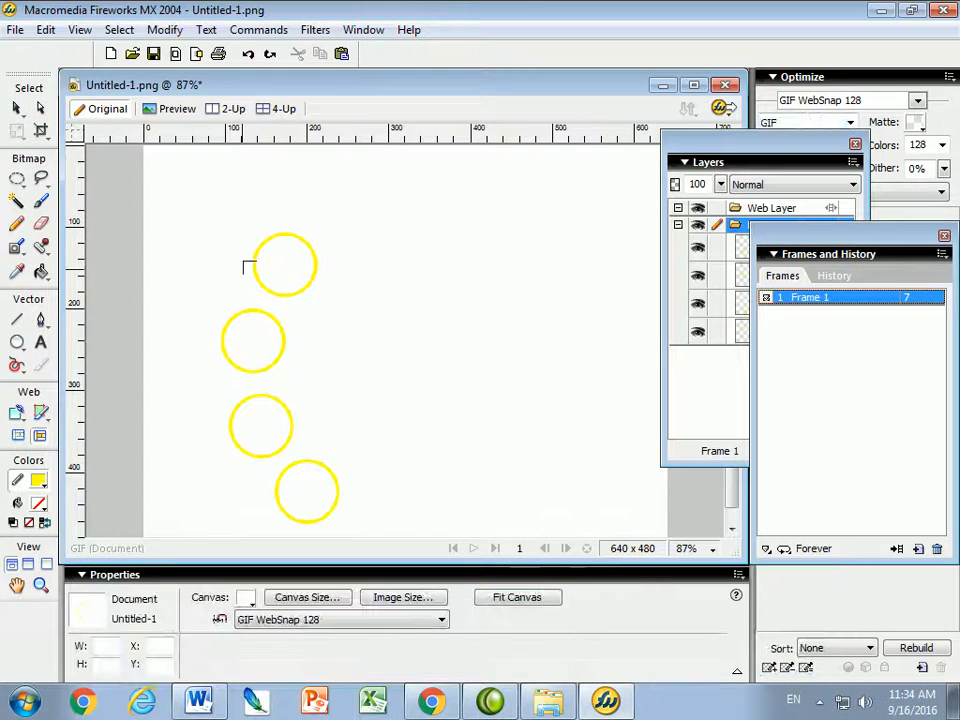
left_click(244, 217)
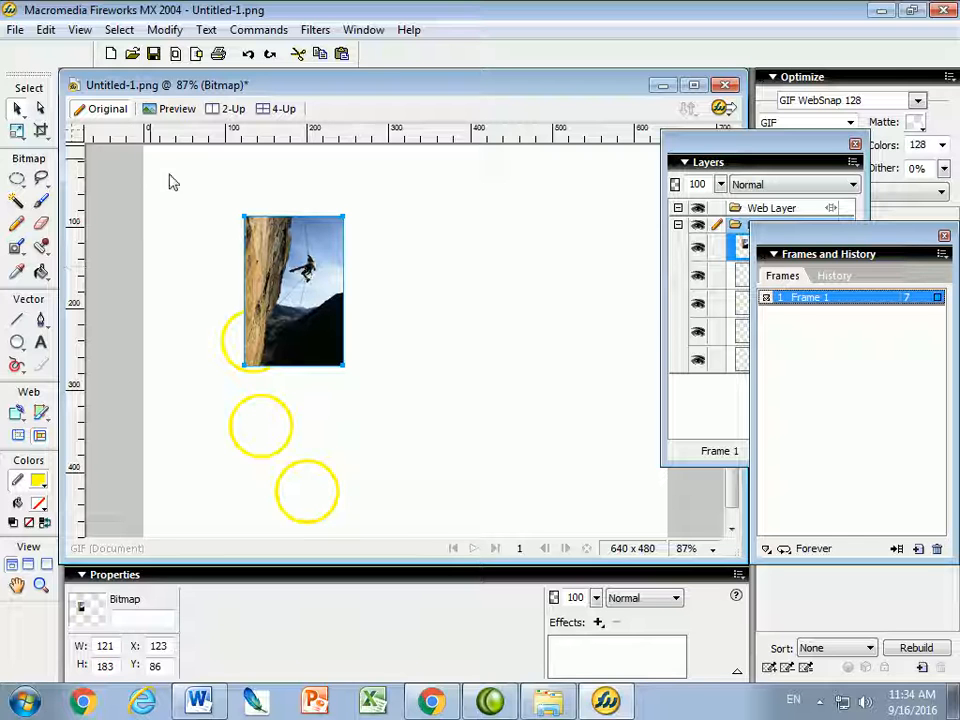
- Cut the climber picture and paste it inside the top yellow circle
left_click(44, 29)
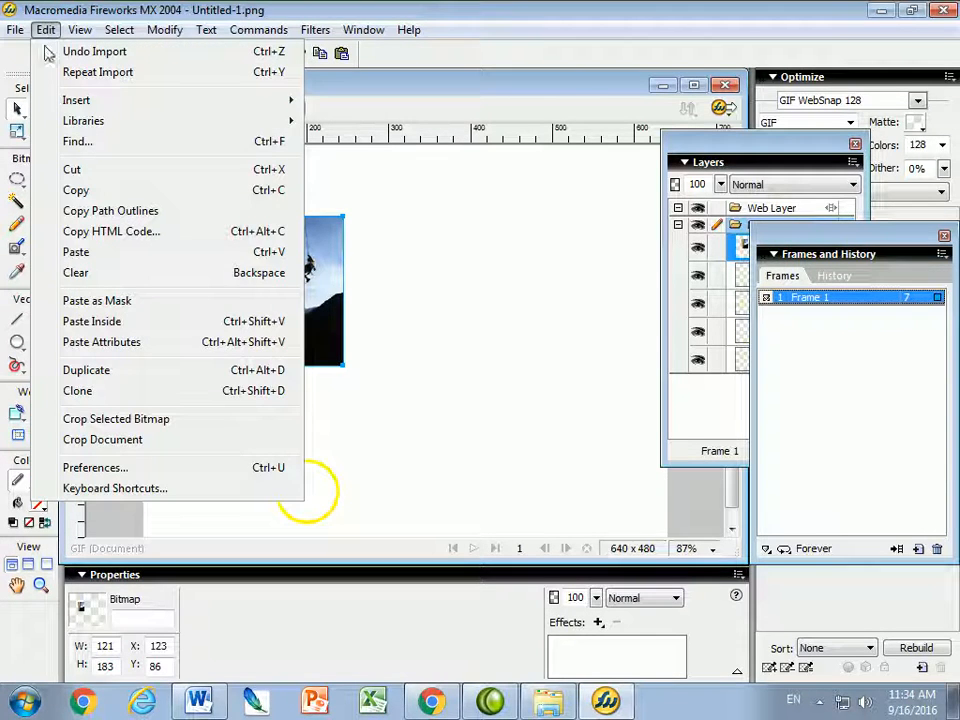
left_click(100, 170)
left_click(255, 264)
left_click(257, 258)
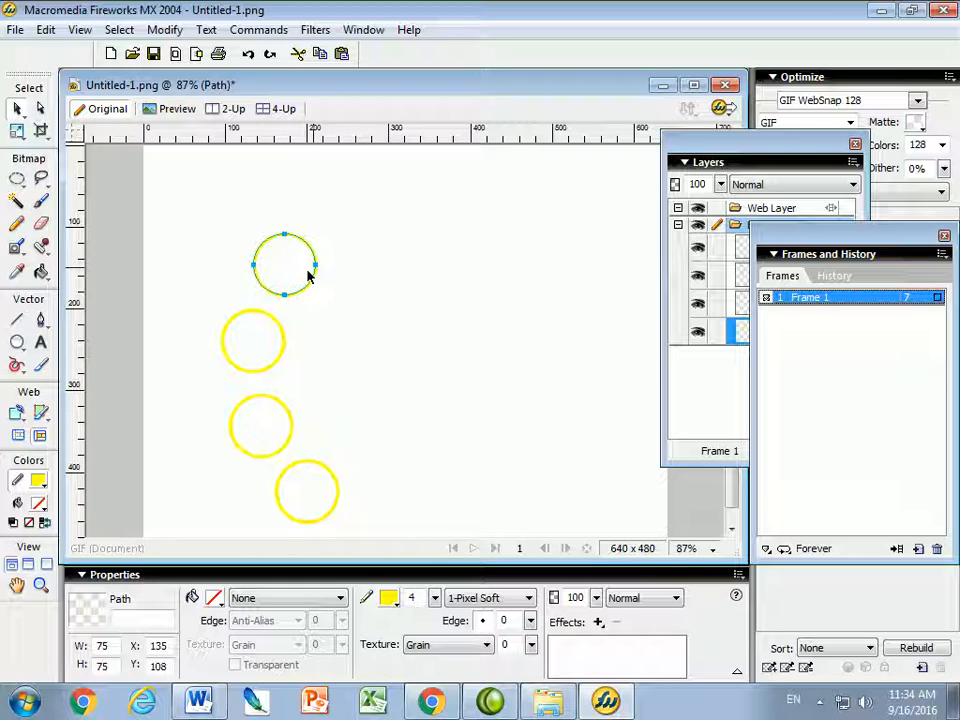
left_click(47, 30)
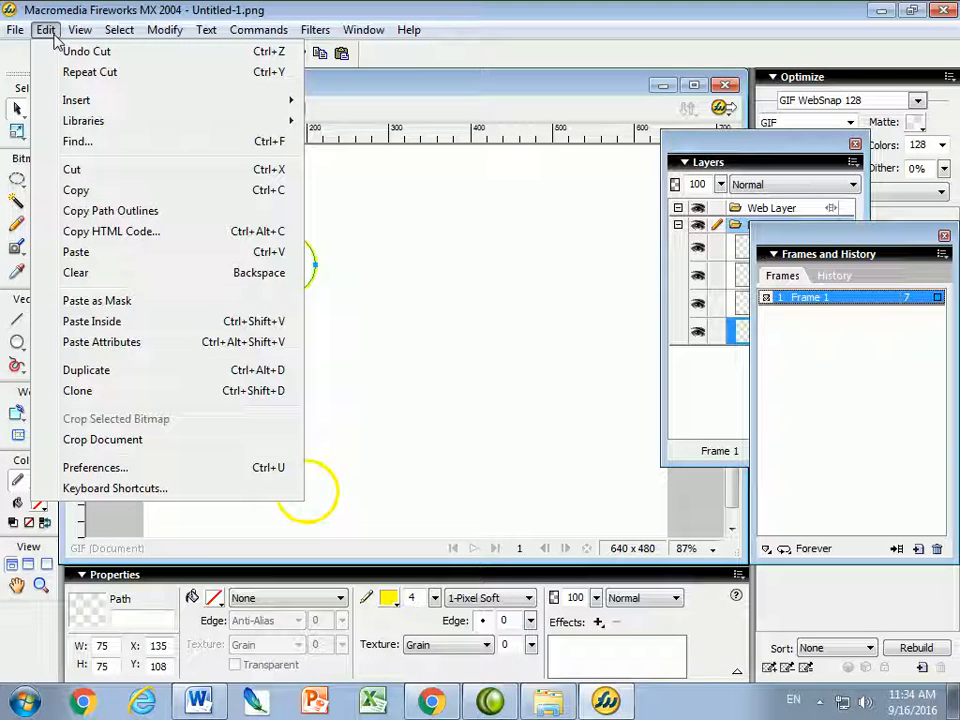
left_click(102, 325)
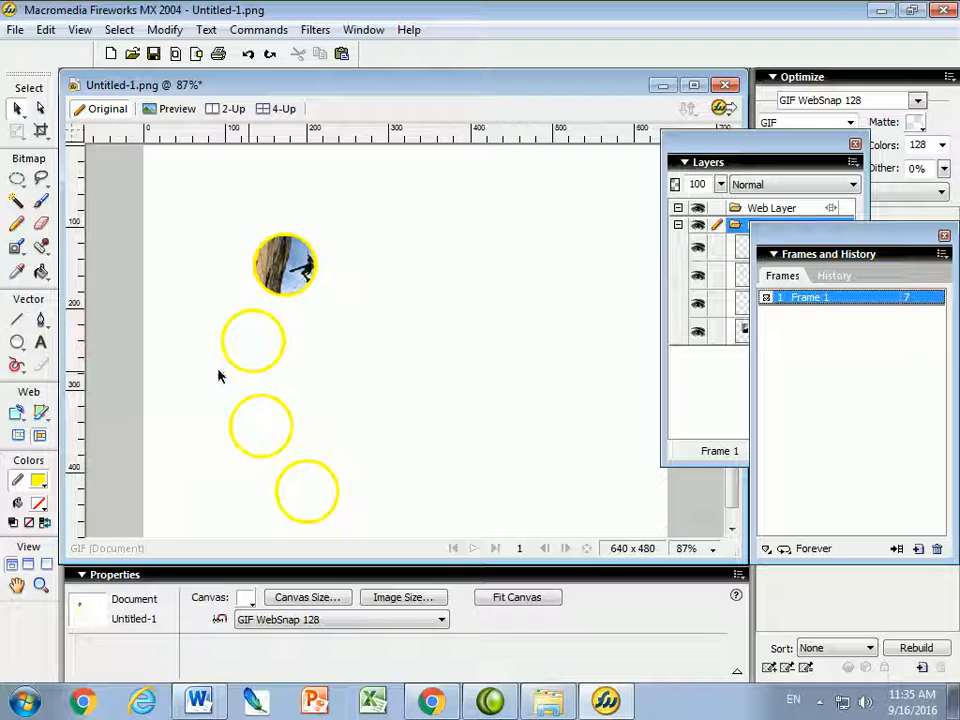
- Reposition the climber picture inside the top circle to about X 107, Y 90, so the climber sits within the outline
left_click(272, 293)
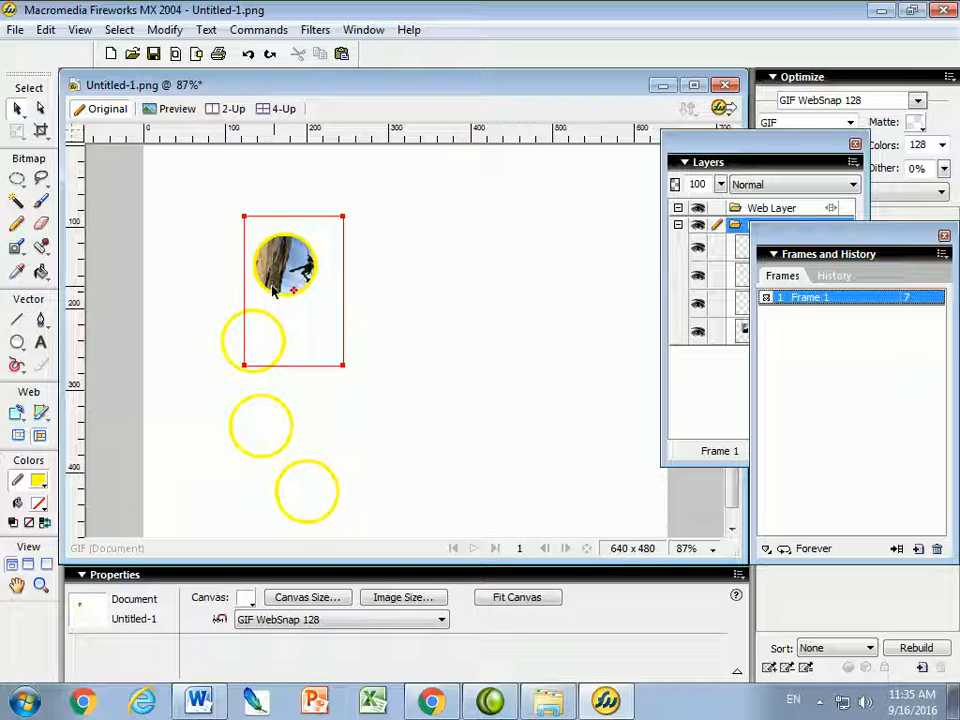
left_click(560, 388)
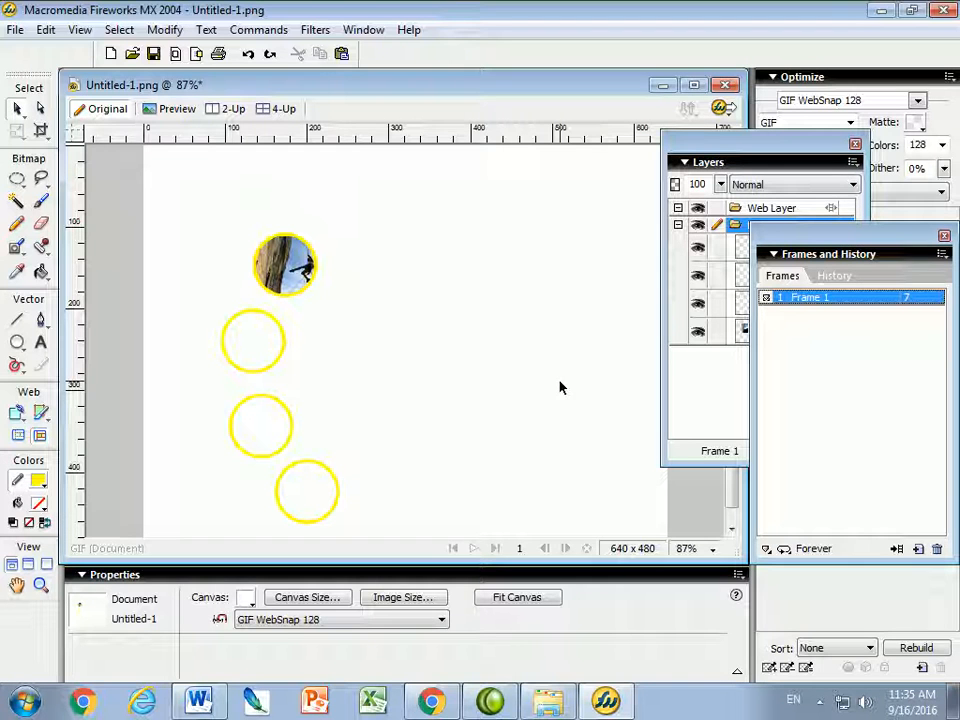
left_click(315, 268)
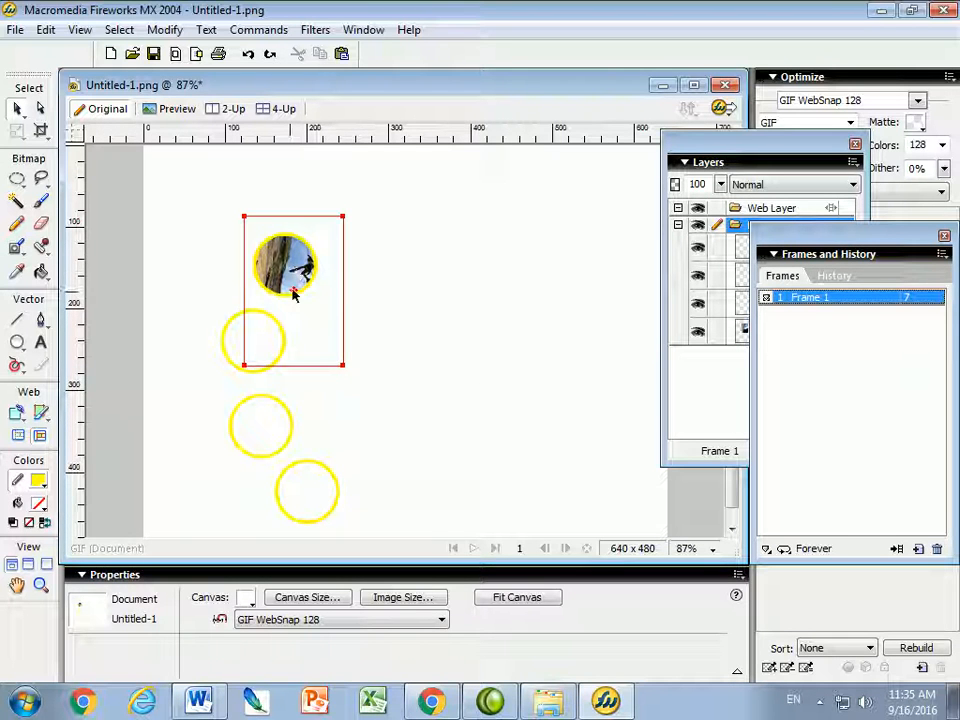
left_click(293, 291)
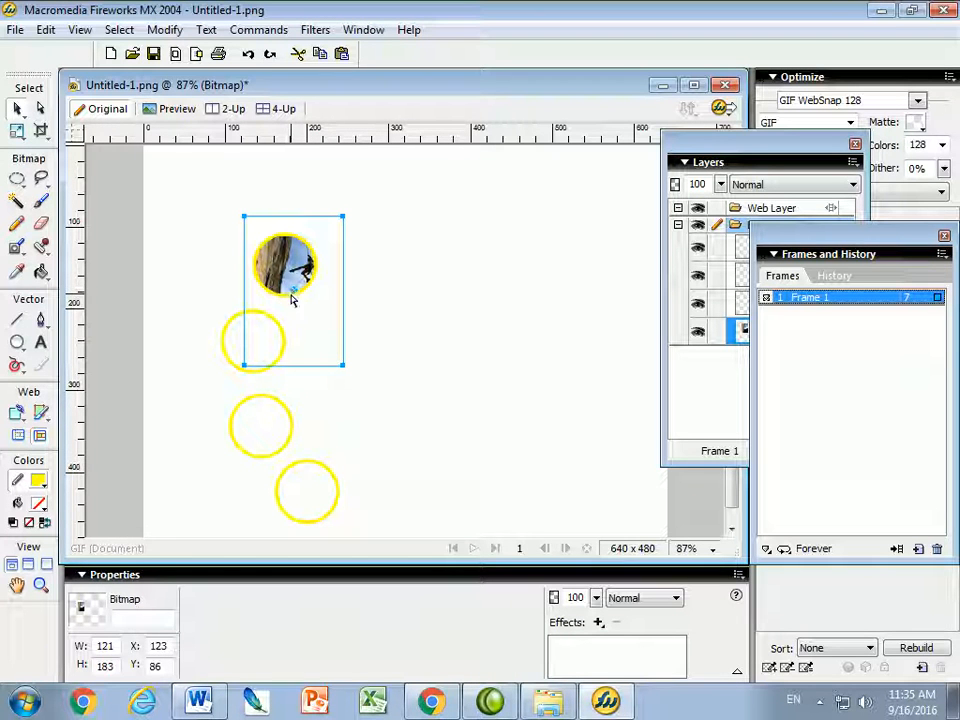
mouse_move(294, 290)
left_mouse_down()
mouse_move(281, 280)
mouse_move(267, 296)
mouse_move(266, 286)
mouse_move(250, 289)
mouse_move(283, 299)
left_mouse_up()
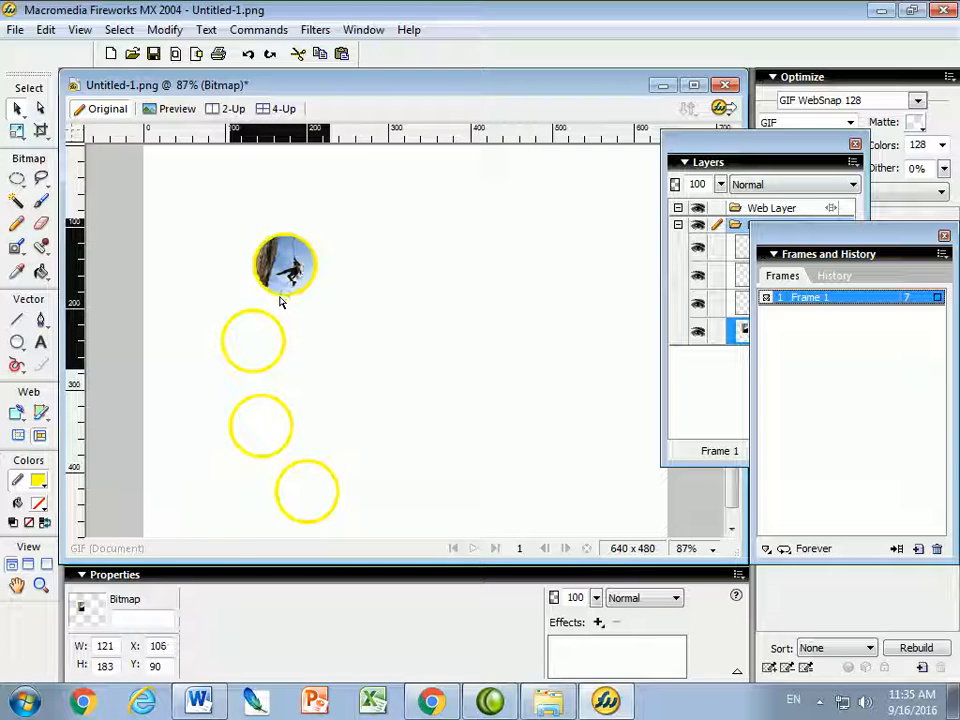
left_click(282, 297)
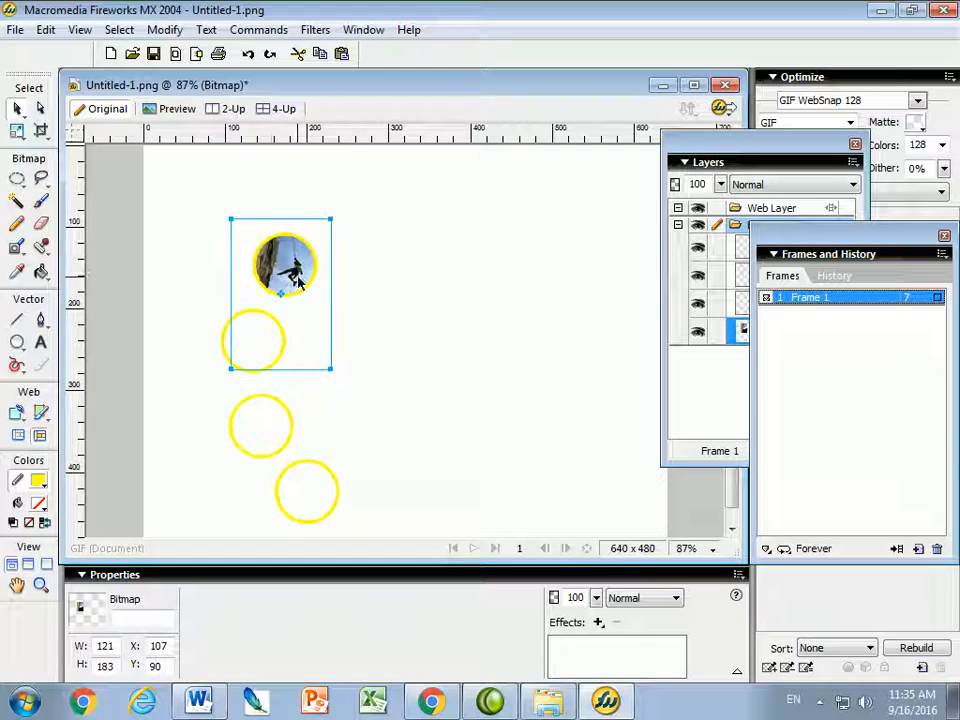
left_click(390, 403)
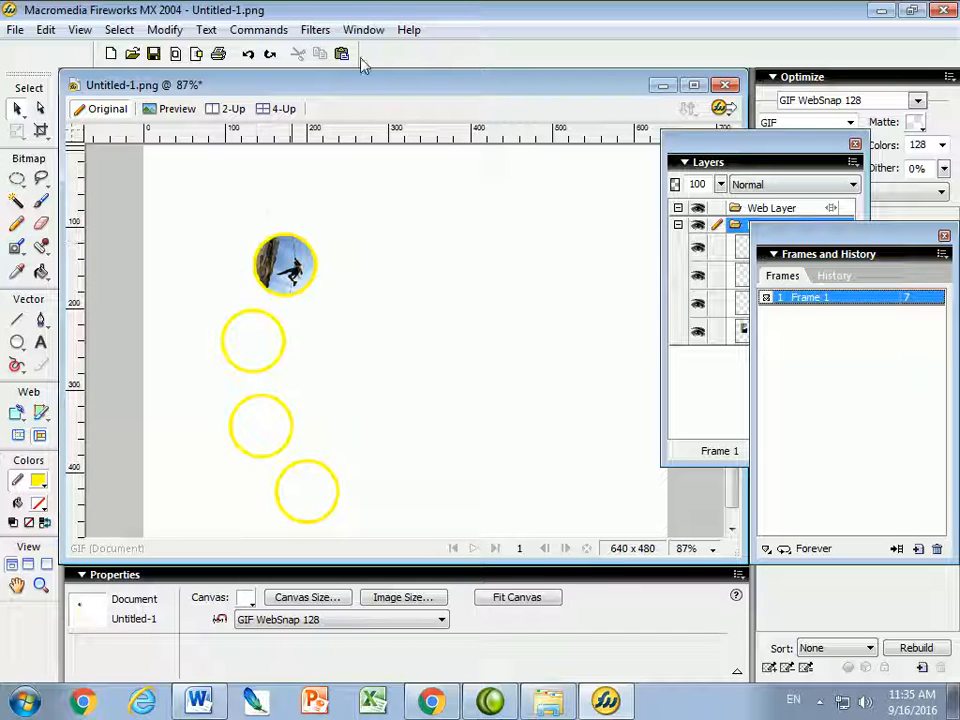
- Move the Layers panel clear of the Frames and History panel and check the masked climber bitmap's entry in it
left_click(363, 30)
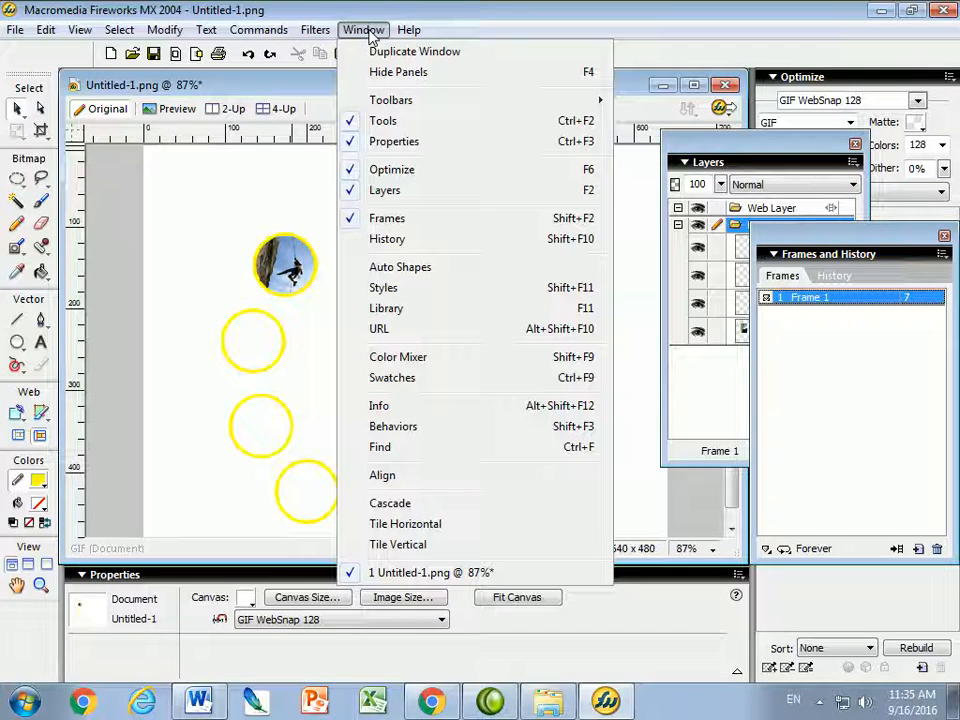
left_click(264, 188)
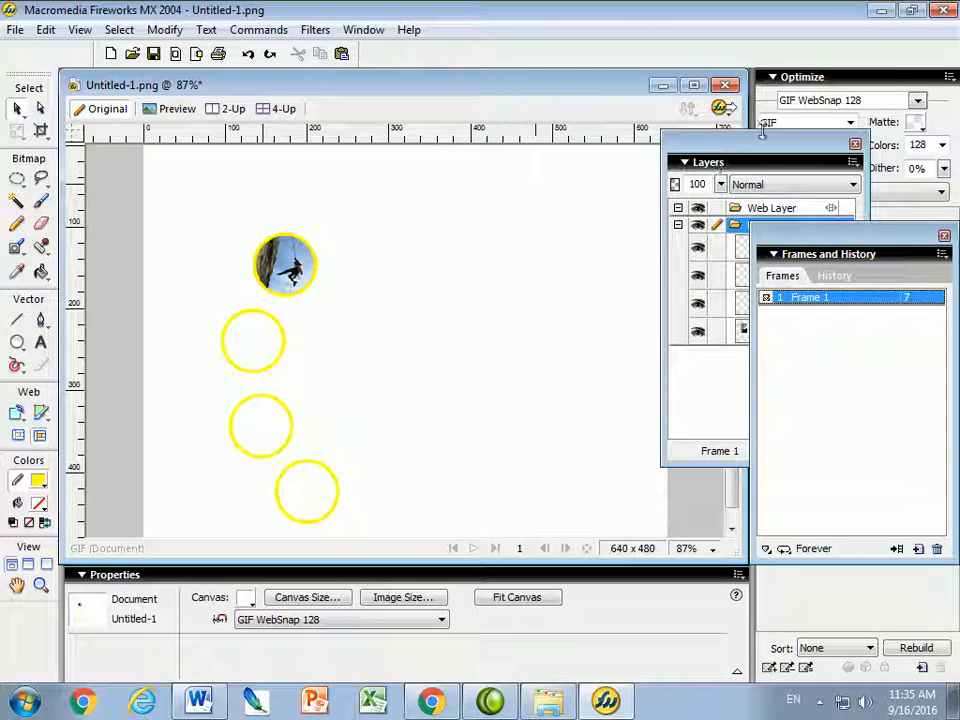
left_click_drag(757, 145, 521, 157)
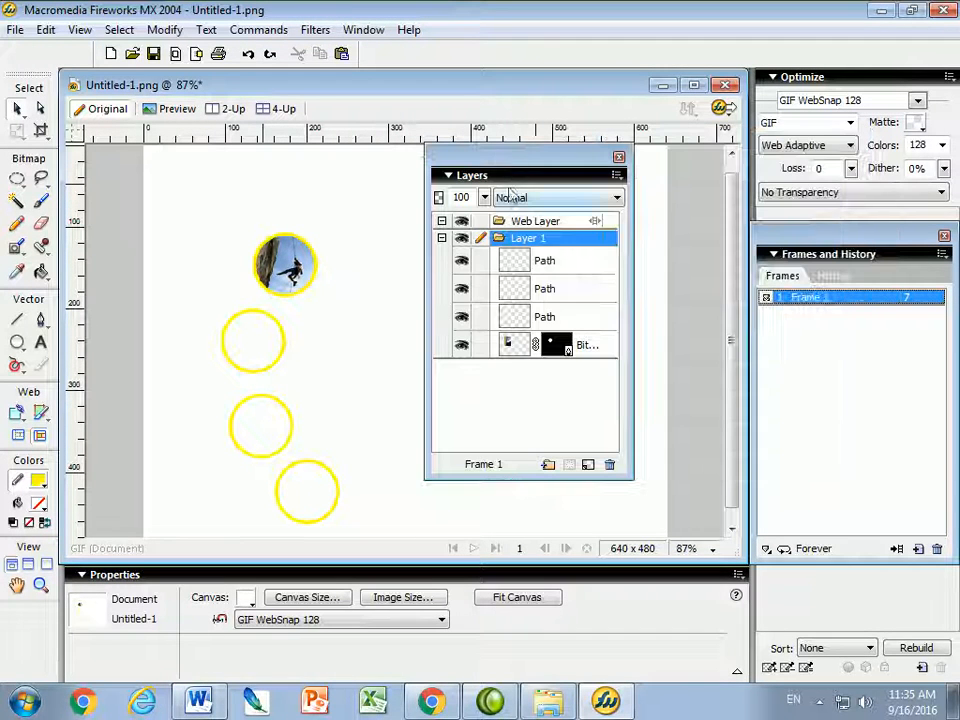
left_click(510, 346)
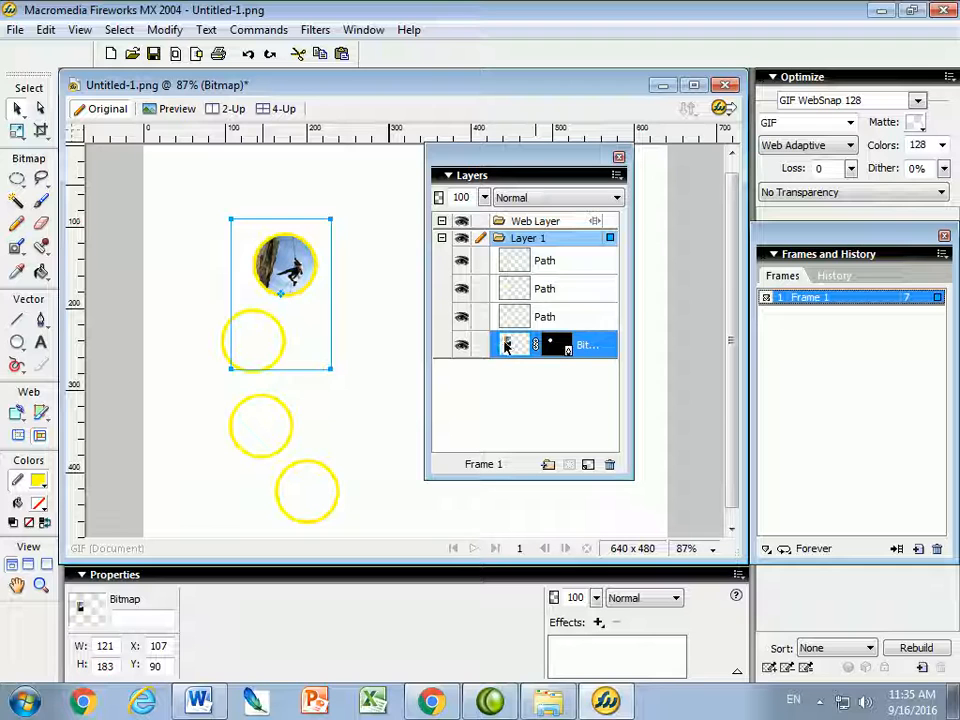
left_click(332, 446)
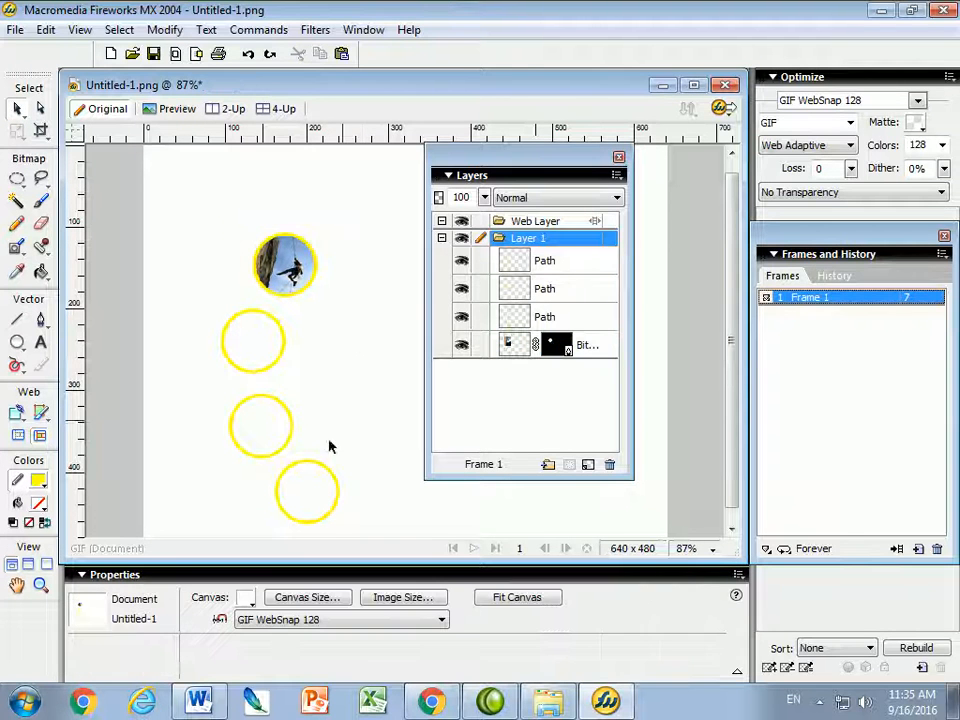
- Import kayak.gif and place it over the second circle at about X 72, Y 164
left_click(224, 334)
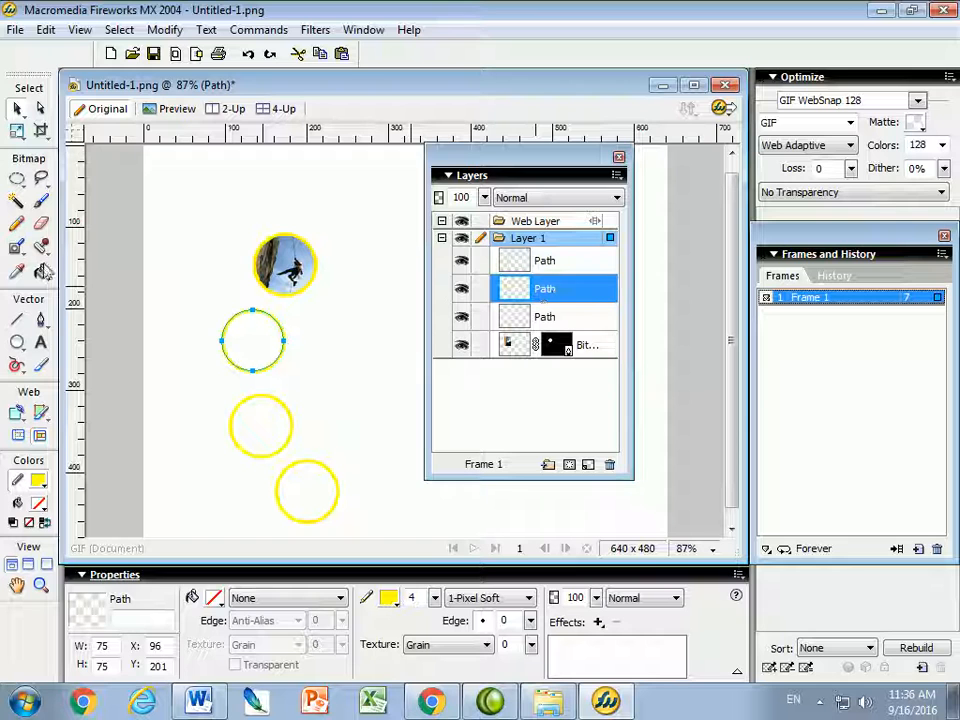
left_click(15, 30)
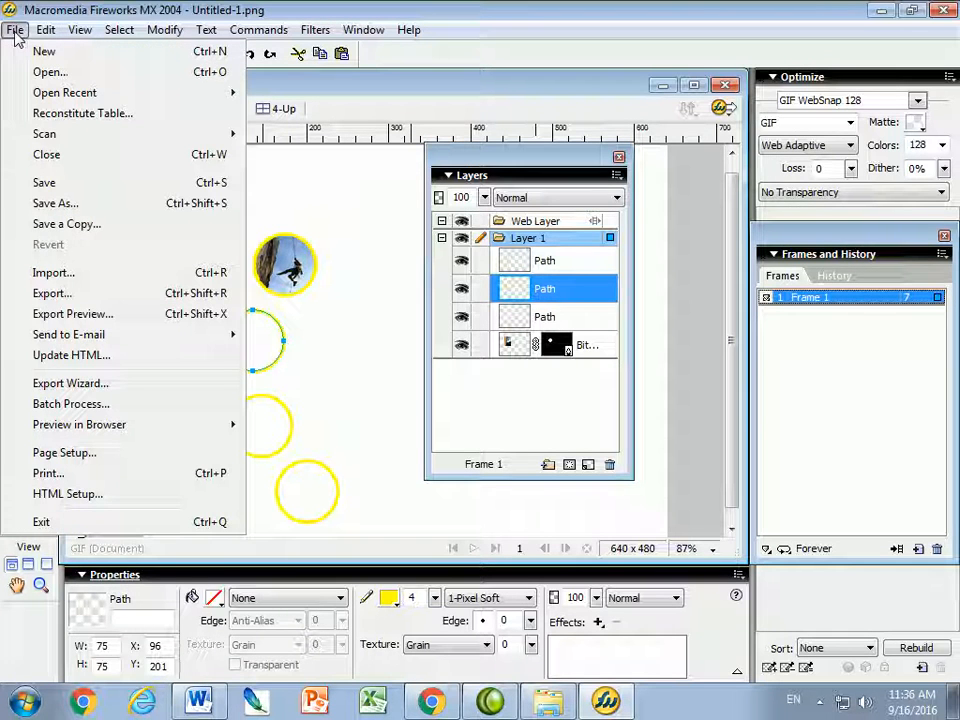
left_click(52, 272)
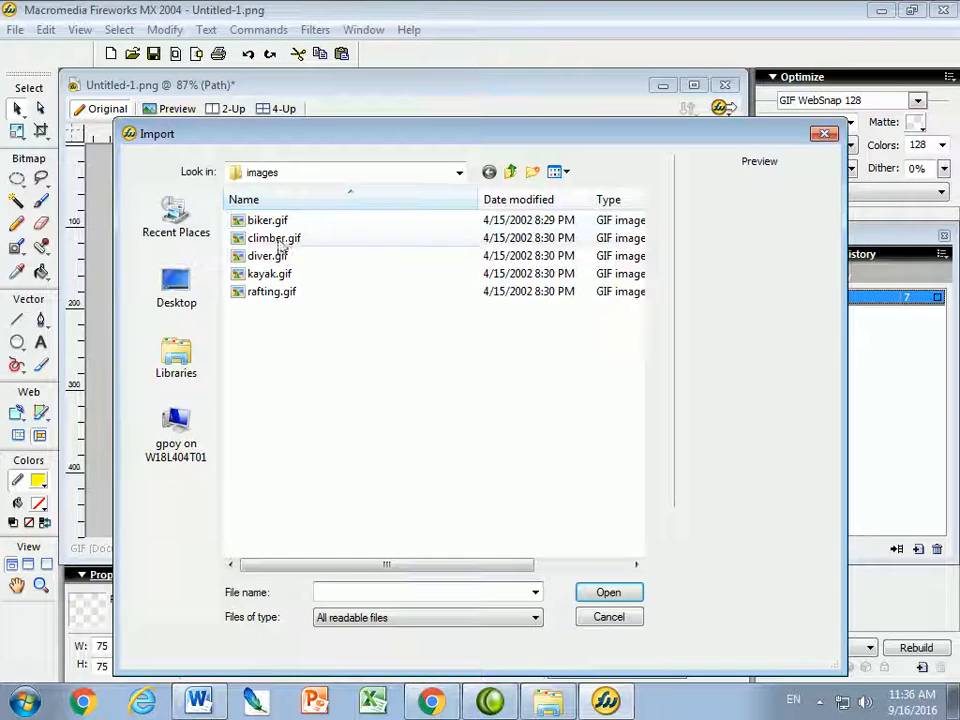
left_click(270, 273)
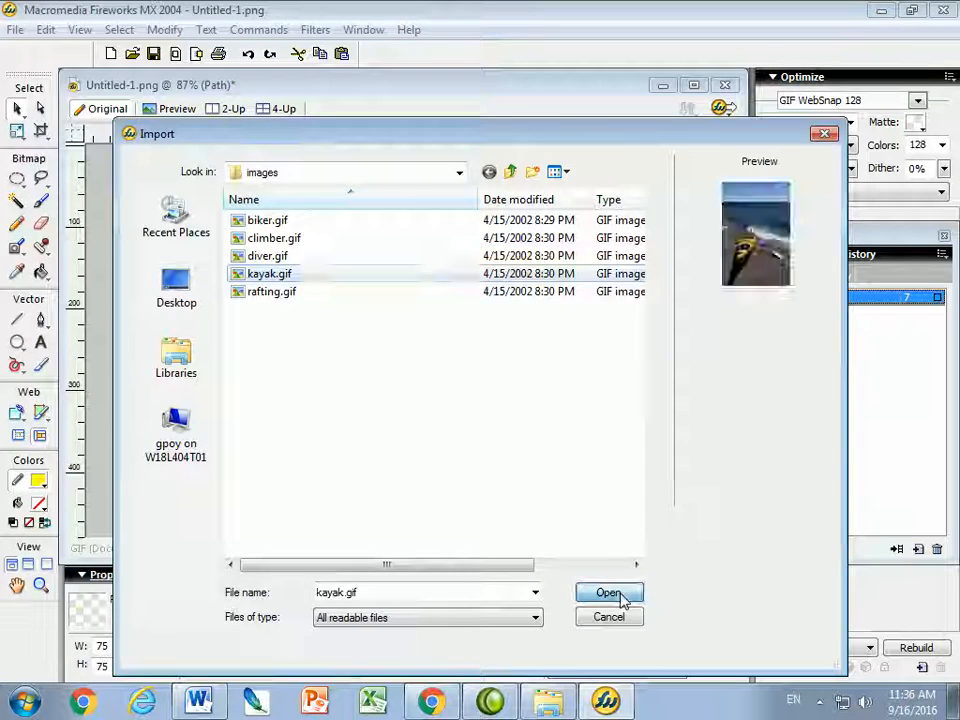
left_click(608, 592)
left_click(199, 282)
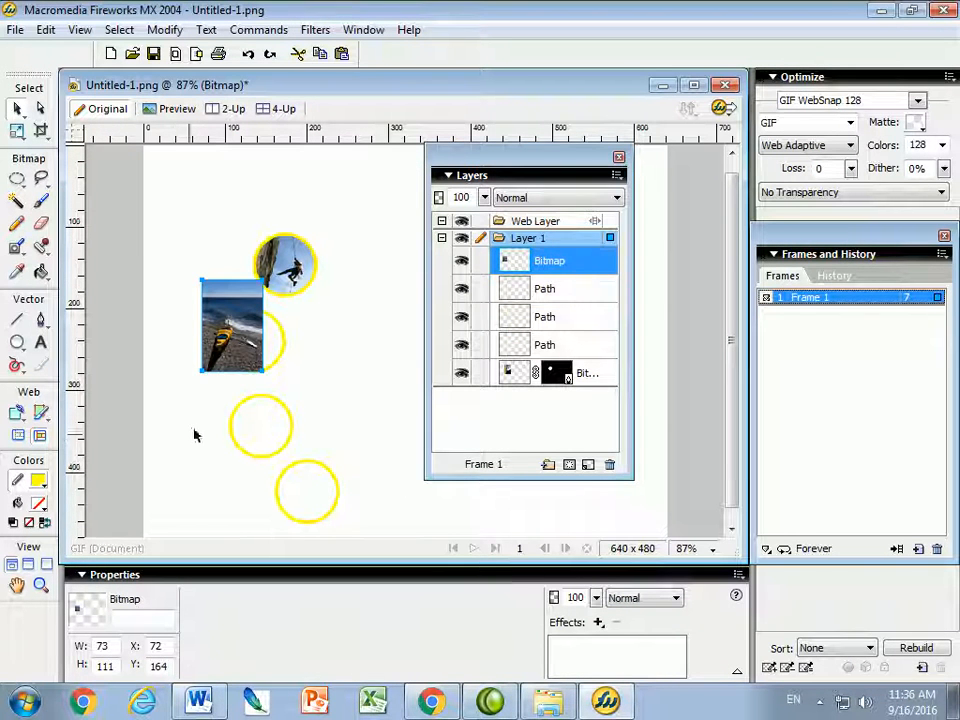
- Cut the kayak picture and paste it inside the second yellow circle
left_click(44, 29)
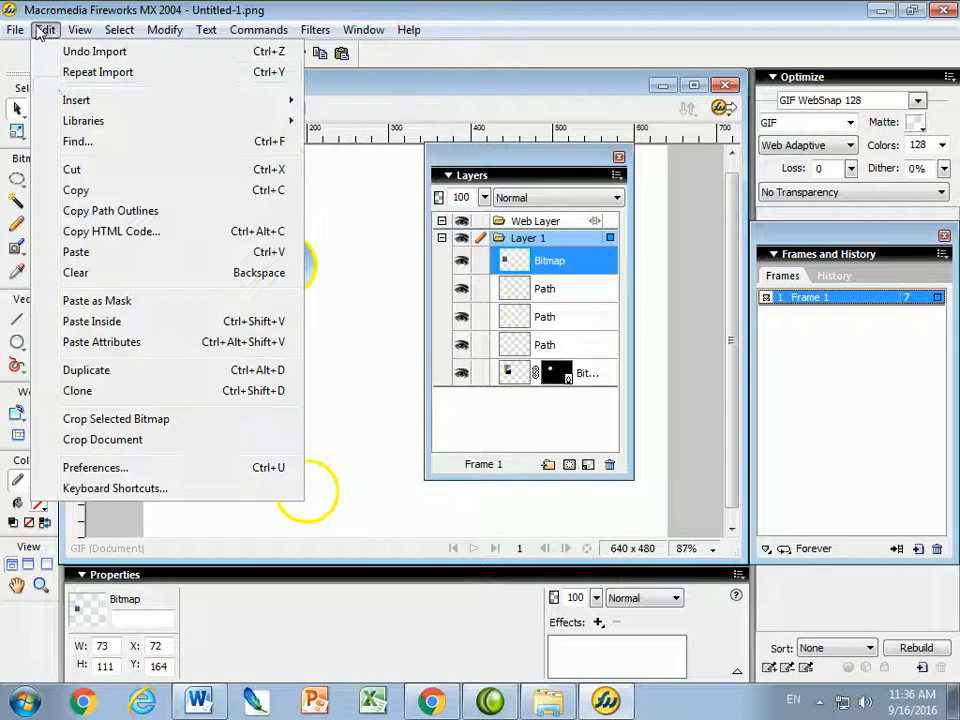
left_click(72, 169)
left_click(230, 320)
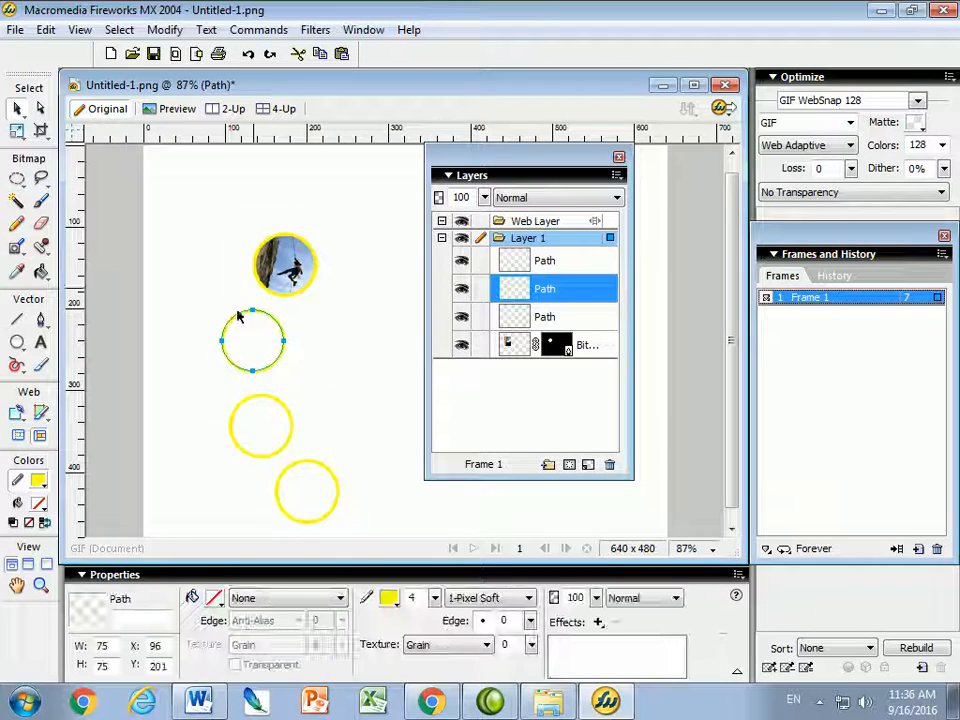
left_click(44, 29)
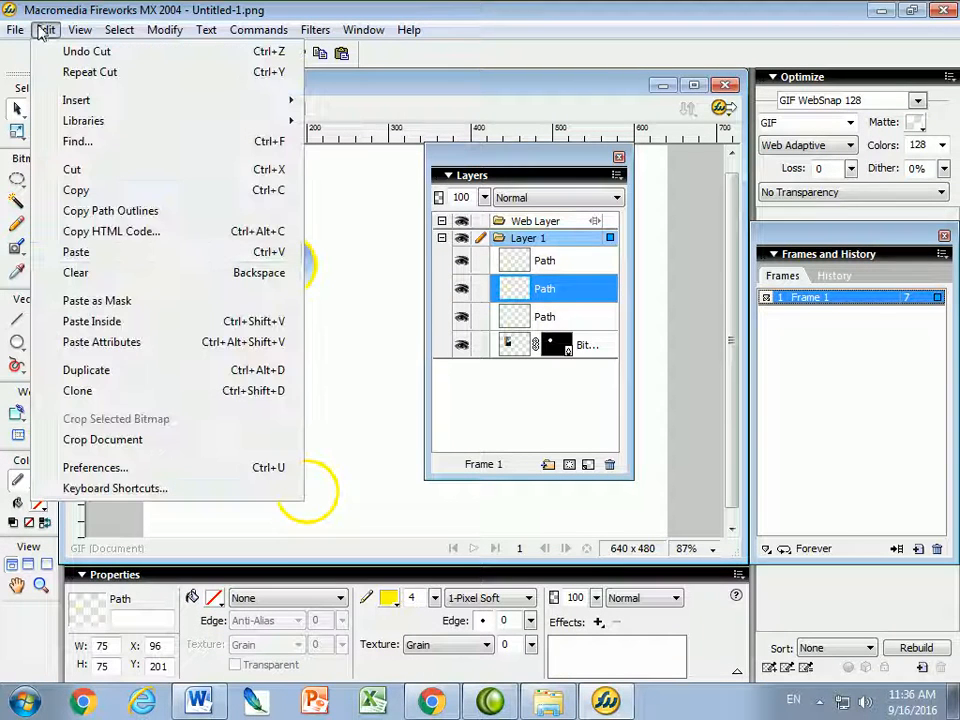
left_click(100, 321)
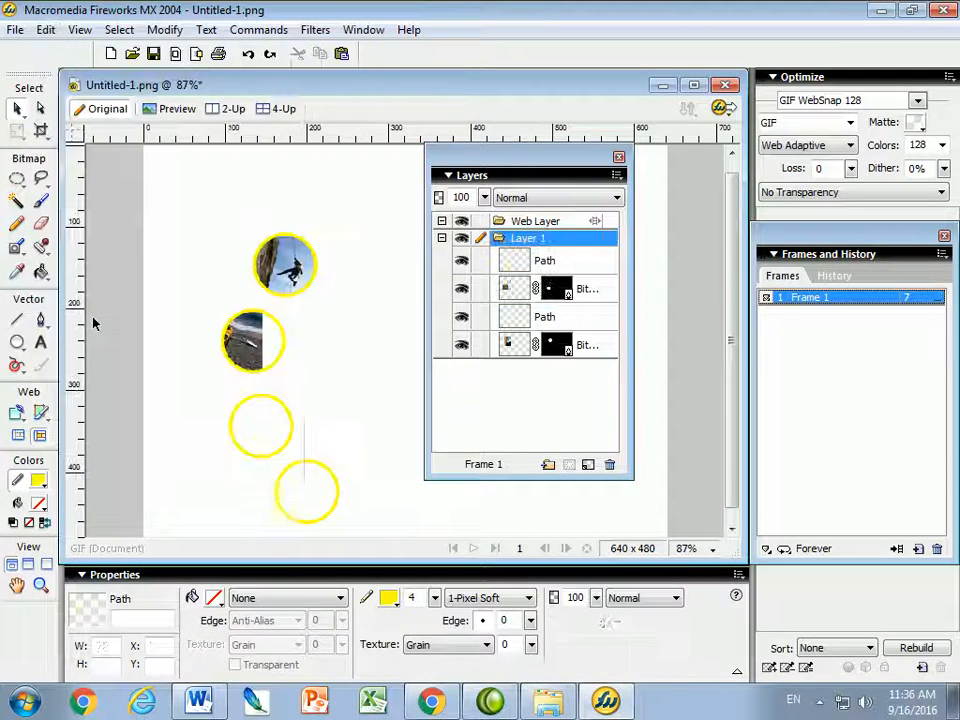
- Move the kayak picture inside the second circle to about X 97, Y 179 to fill it, and select the third circle
left_click(237, 349)
mouse_move(237, 349)
left_mouse_down()
mouse_move(266, 346)
mouse_move(255, 343)
left_mouse_up()
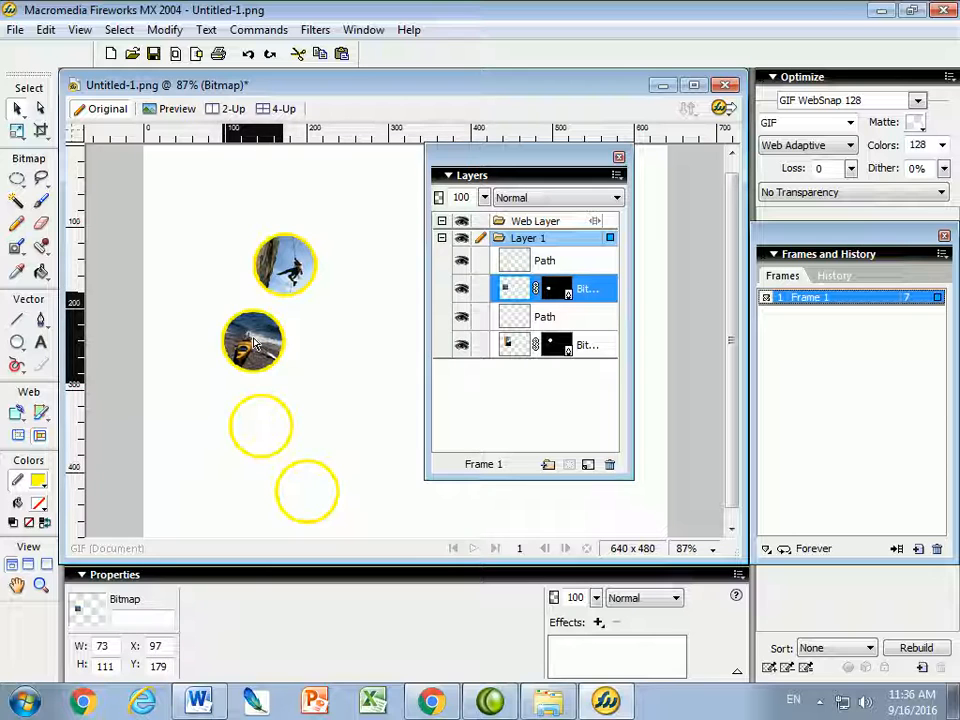
left_click(190, 418)
left_click(240, 404)
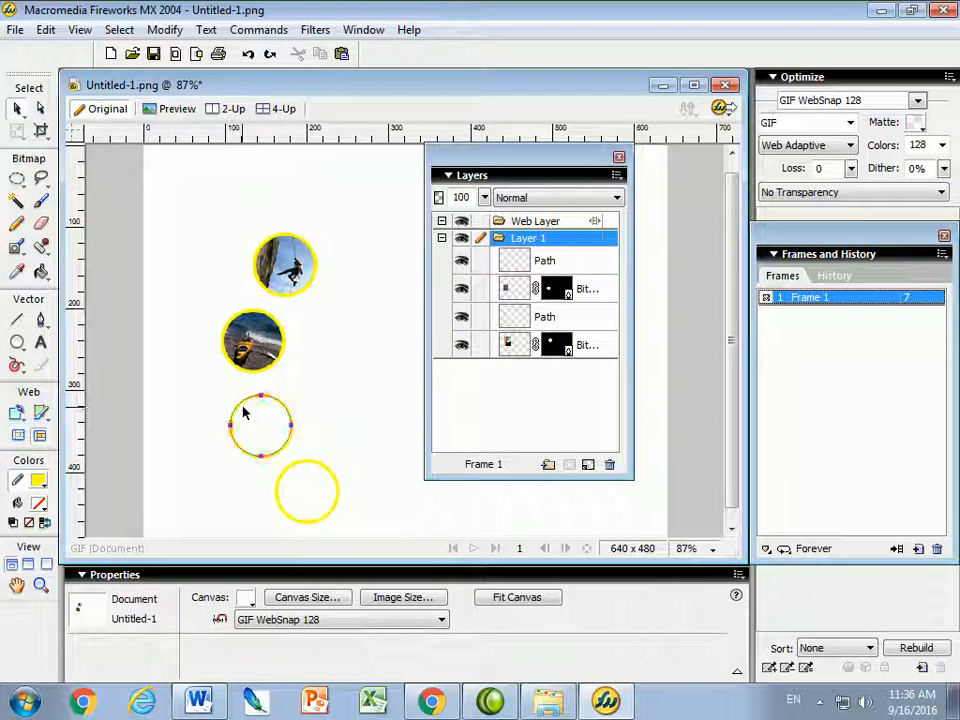